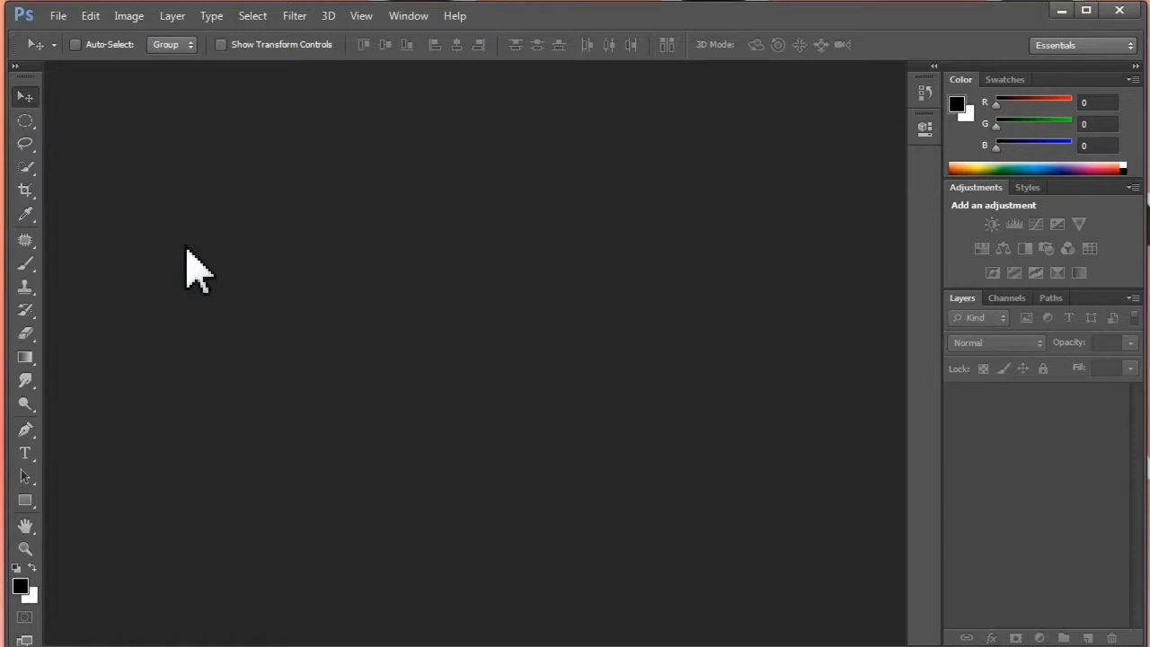
Open the IMG_1091 JPG photo from the New folder directory
double_click(187, 250)
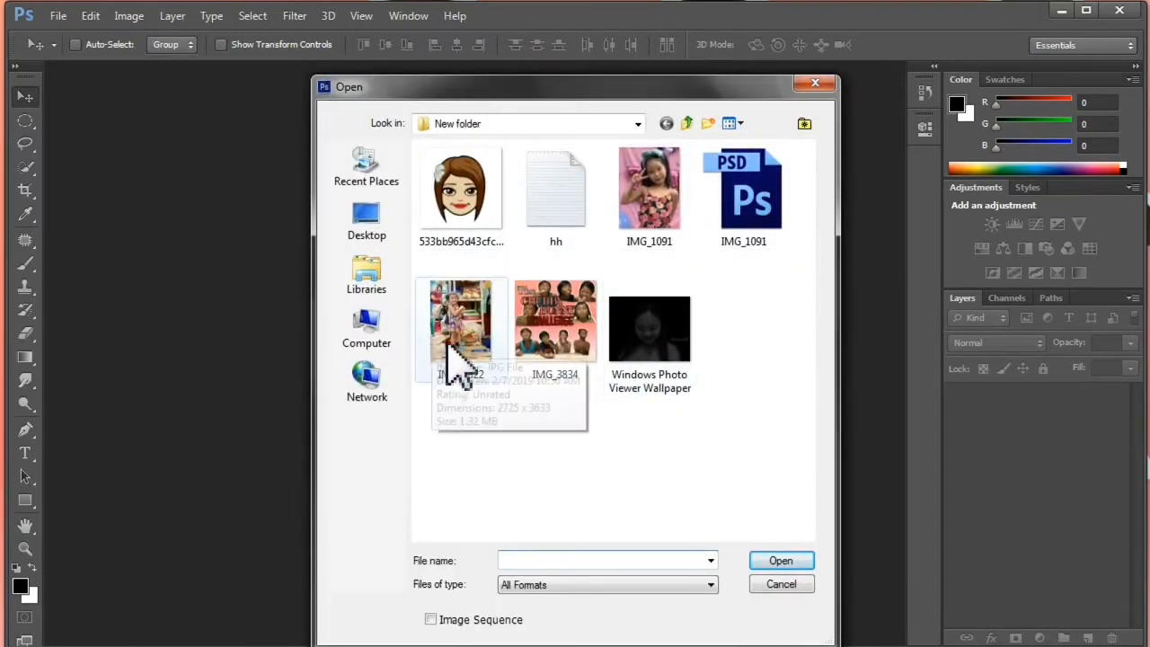
click(638, 220)
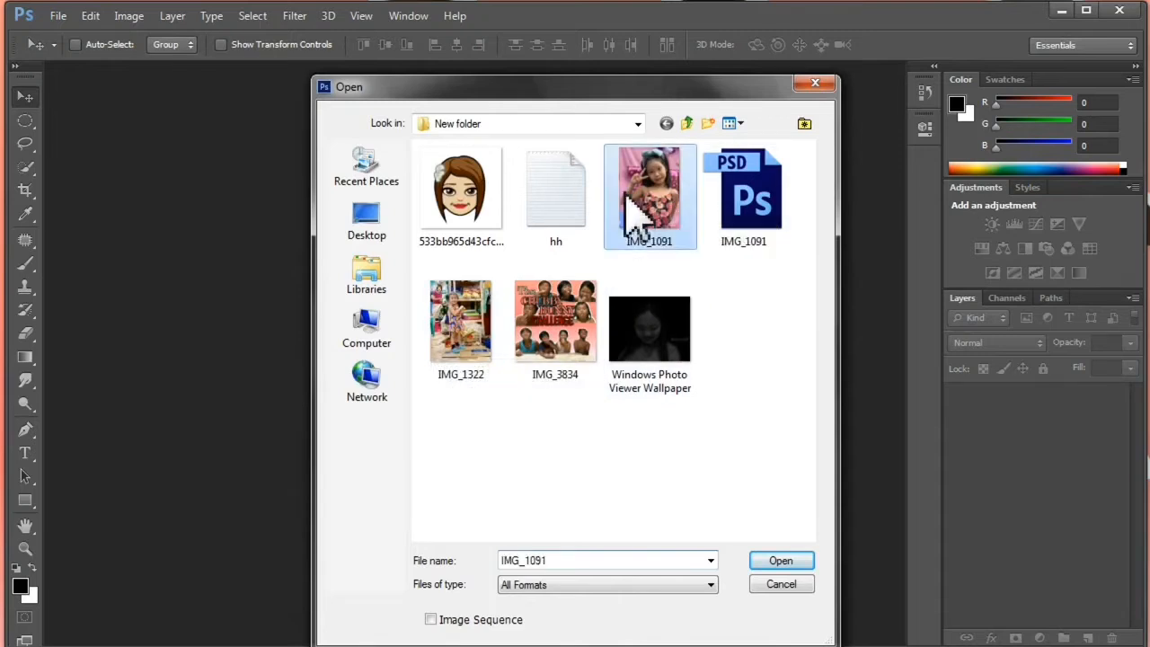
click(778, 561)
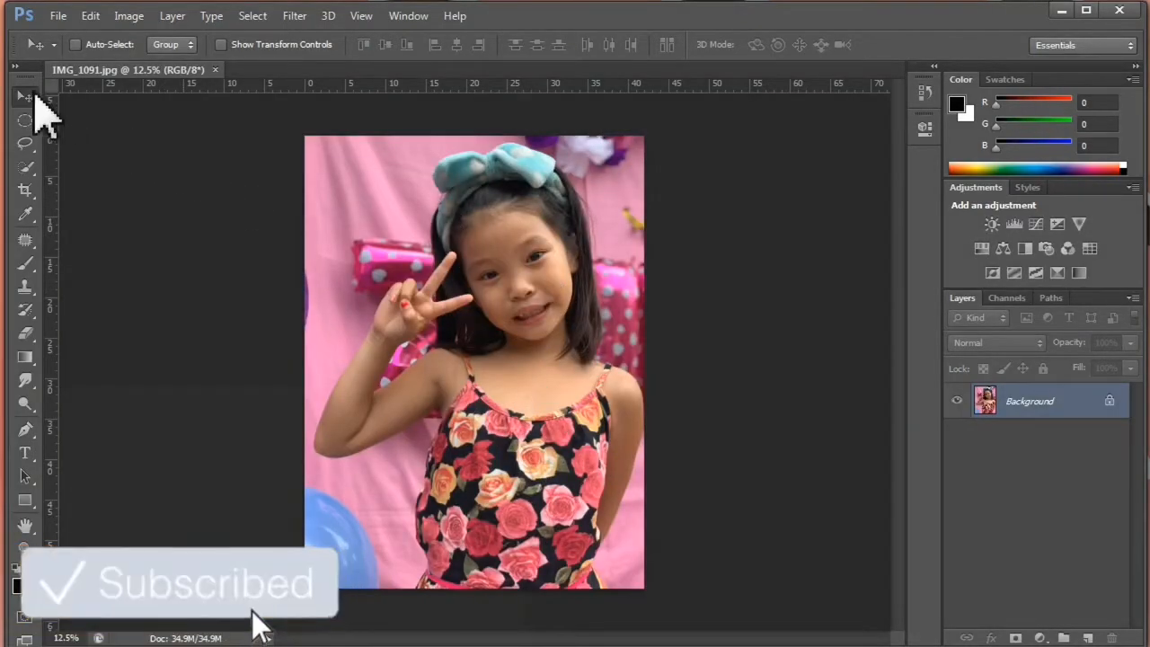
Set up the Quick Selection tool to add to the selection with a 60 px brush
click(24, 174)
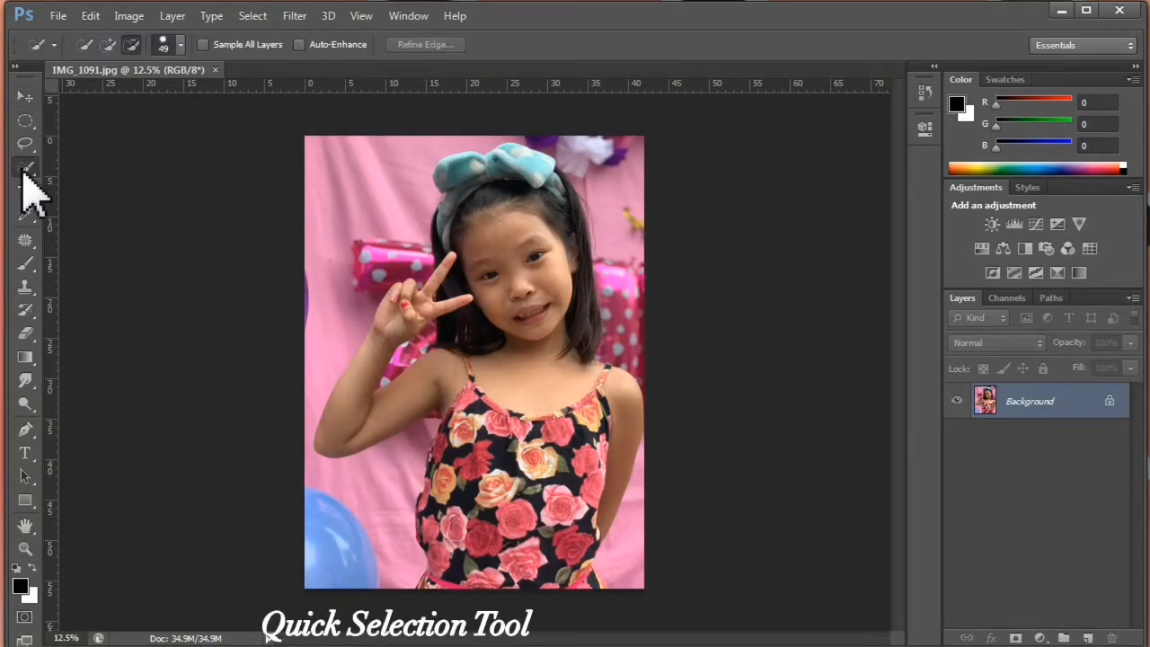
click(108, 47)
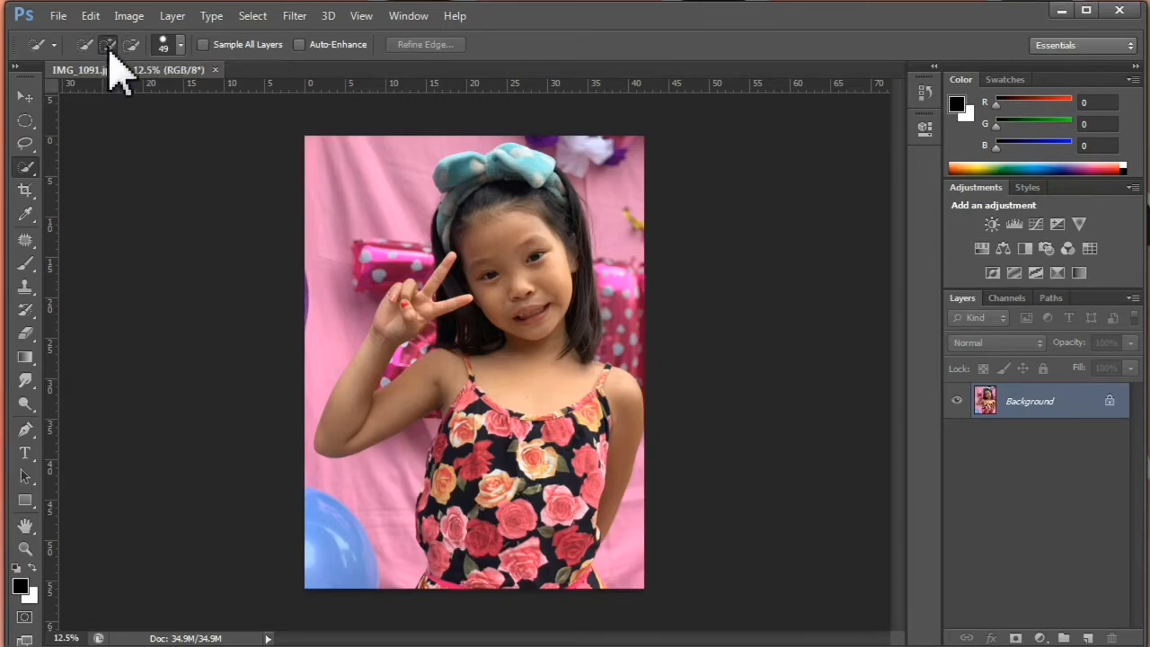
click(181, 46)
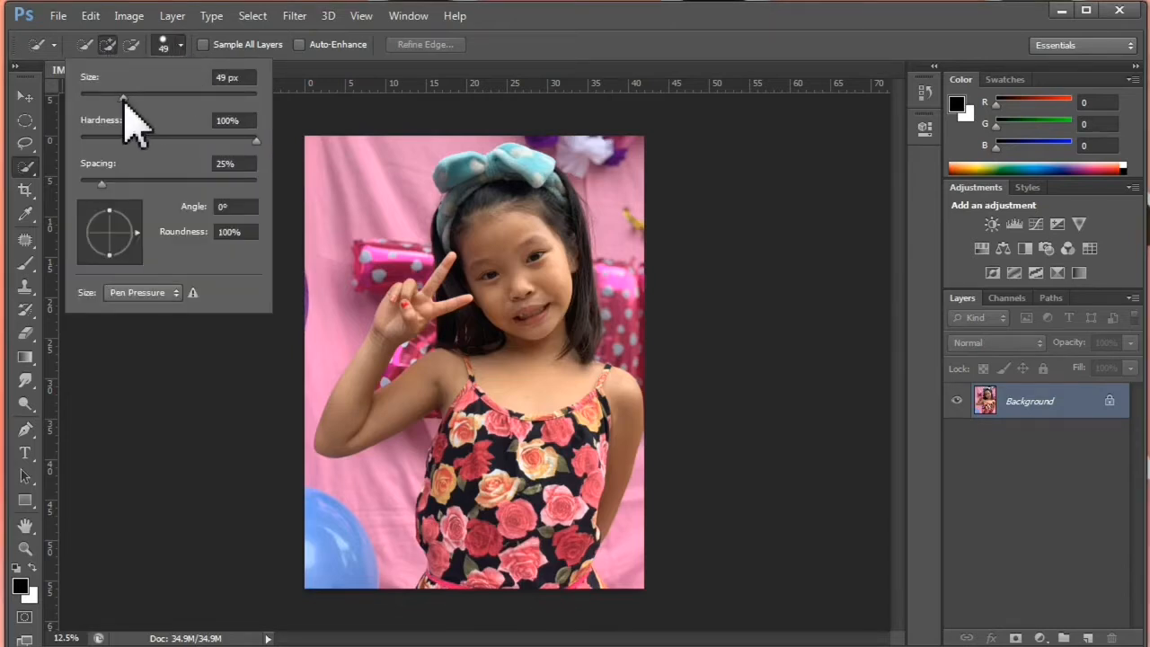
drag(124, 101, 237, 105)
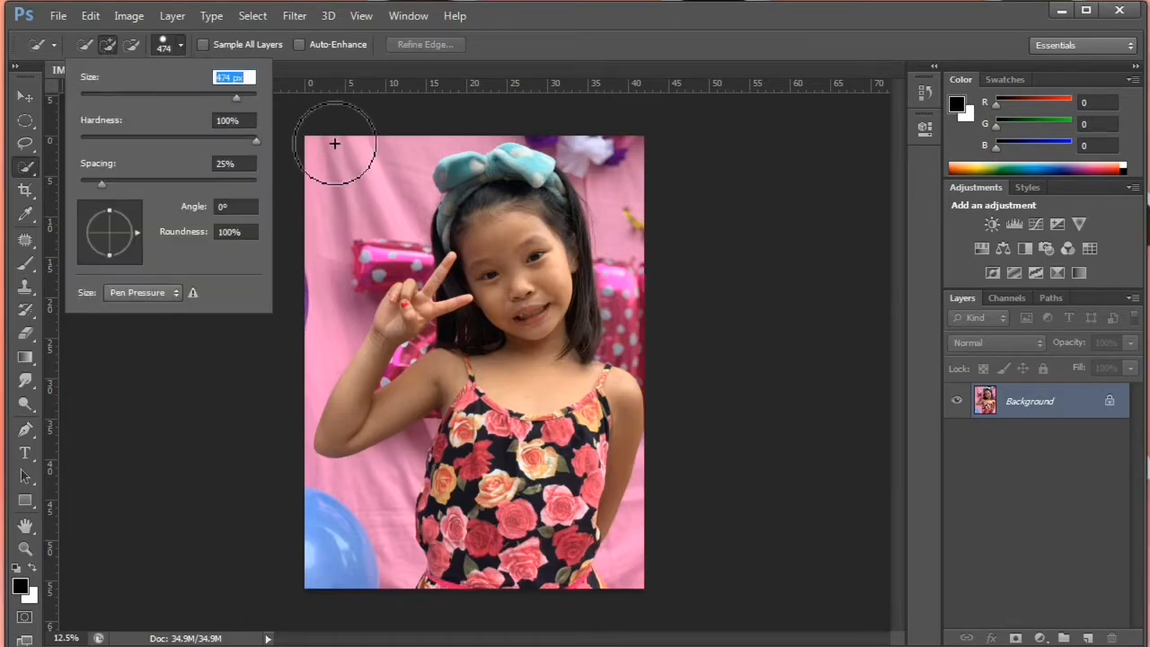
drag(237, 99, 134, 102)
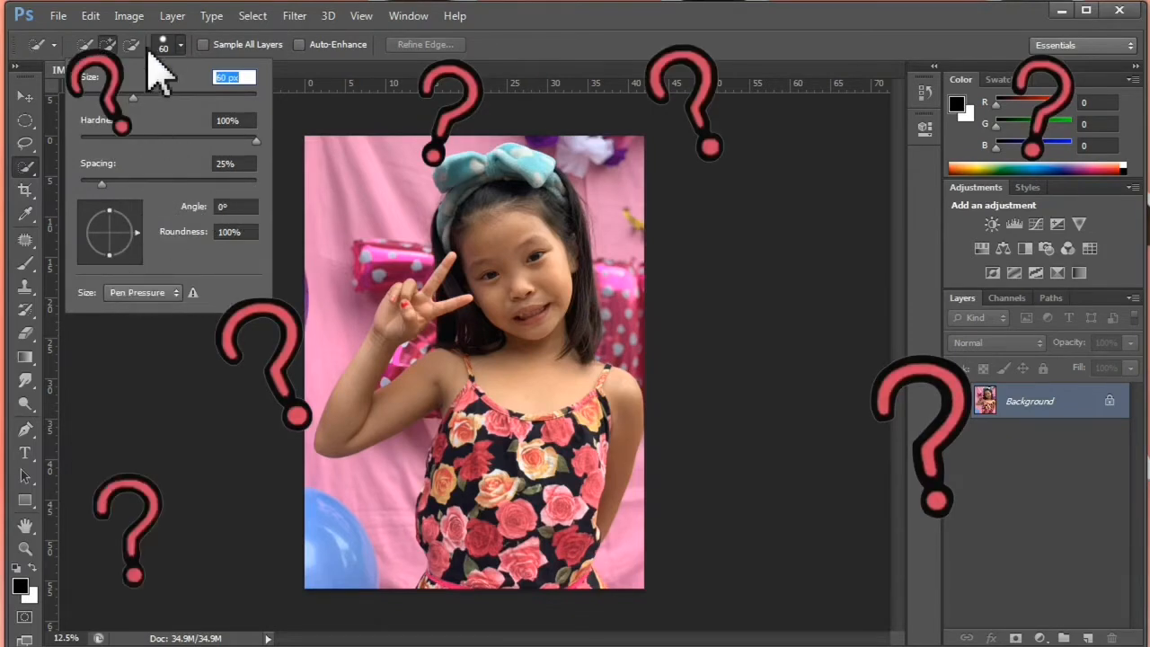
click(164, 44)
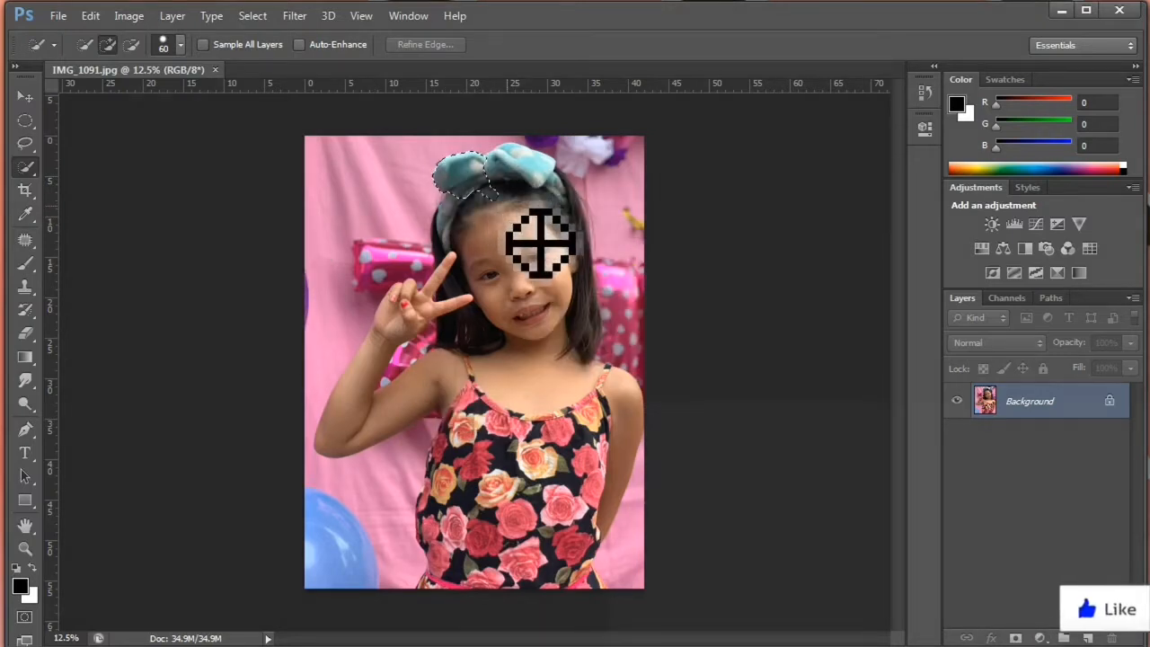
Select the girl's hair bow, face, neck and hair with the Quick Selection tool
drag(557, 259, 599, 442)
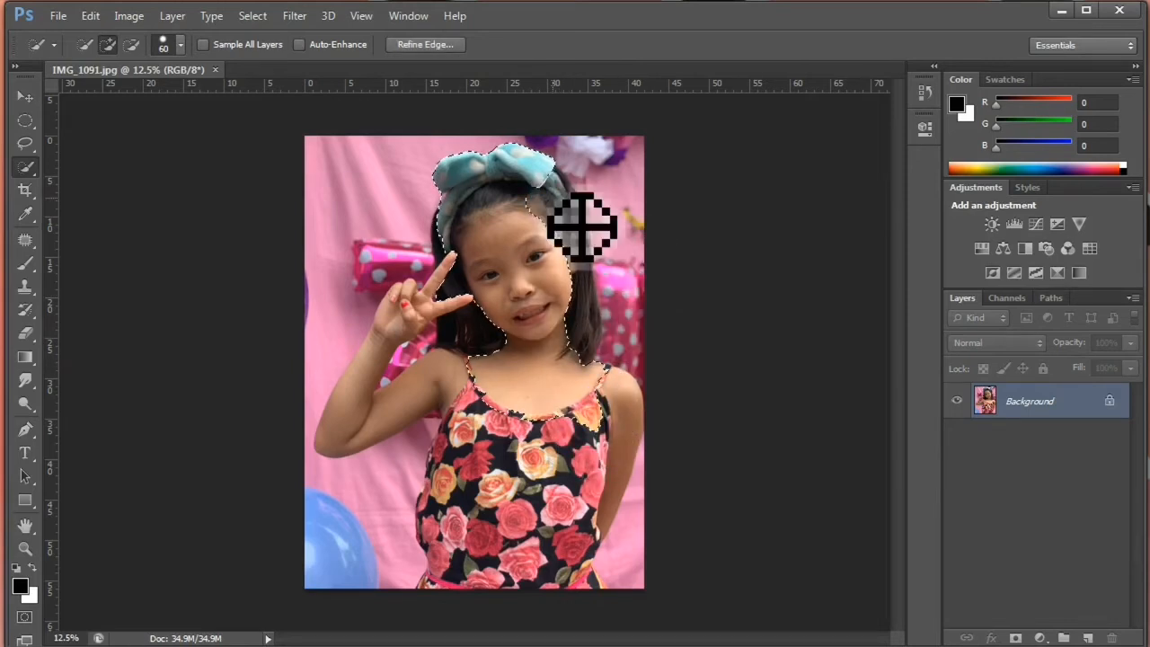
mouse_move(552, 199)
mouse_down()
mouse_move(557, 176)
mouse_move(593, 207)
mouse_move(582, 219)
mouse_up()
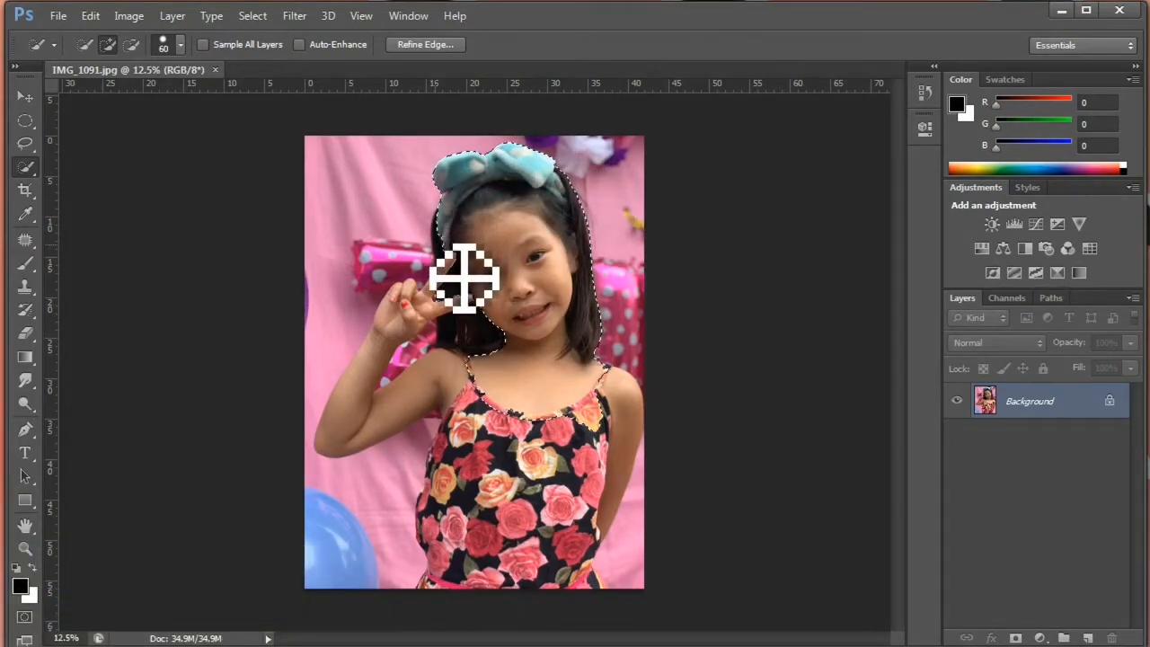
click(435, 252)
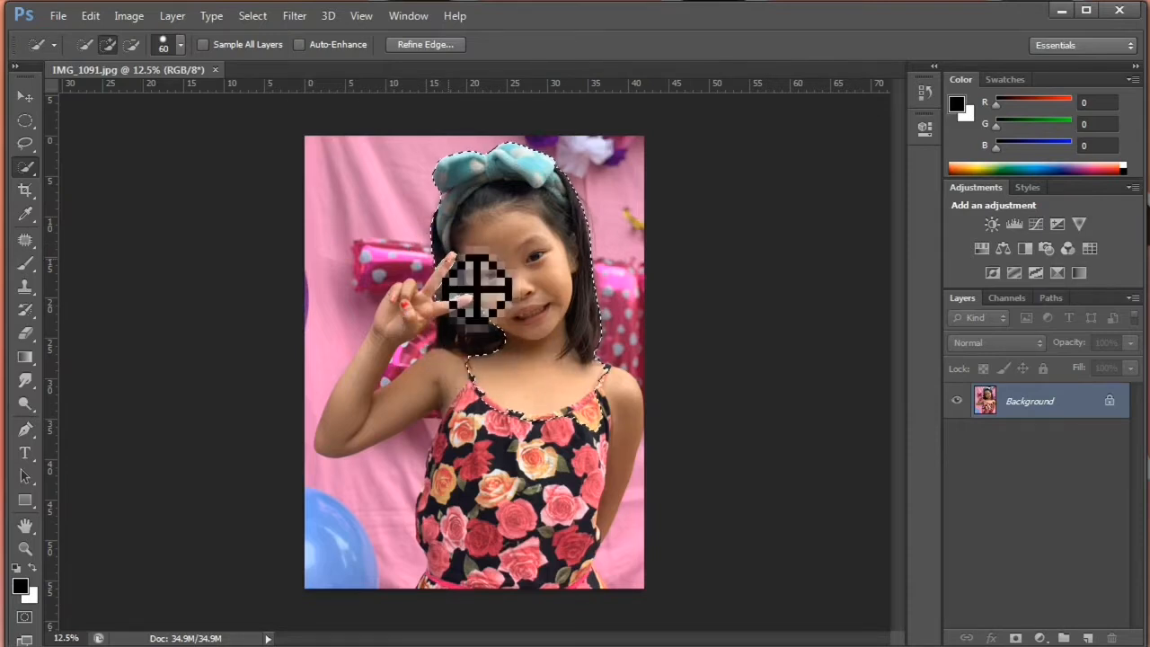
Add the girl's raised hand, forearm and elbow to the selection
mouse_move(477, 287)
mouse_down()
mouse_move(411, 368)
mouse_move(387, 423)
mouse_up()
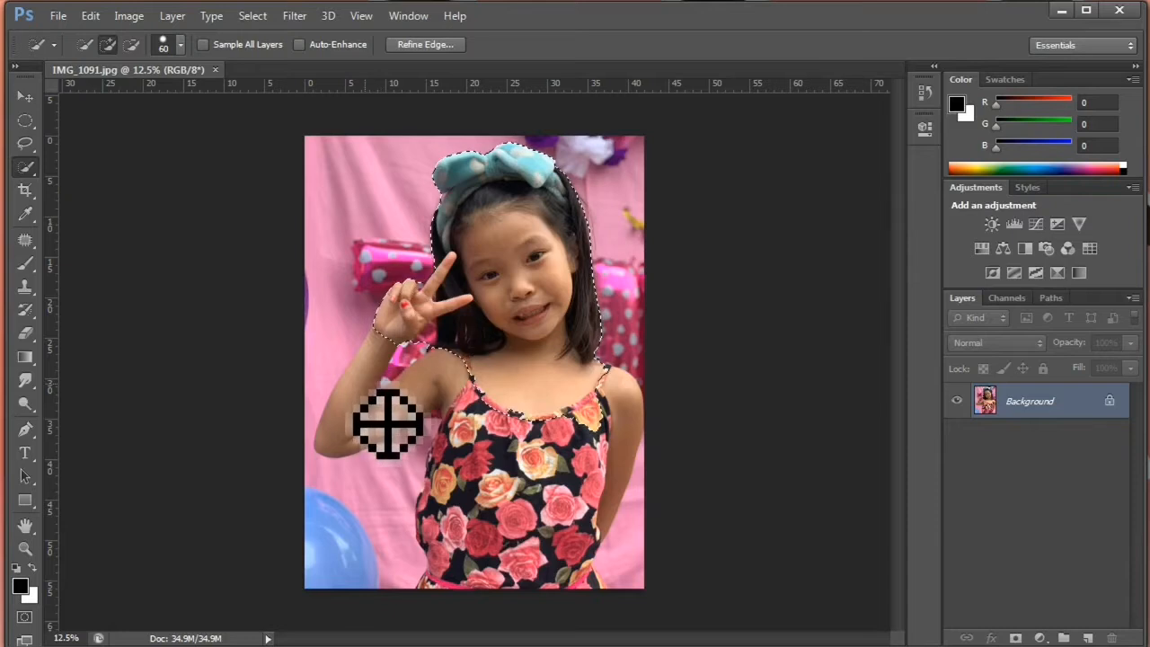
click(358, 393)
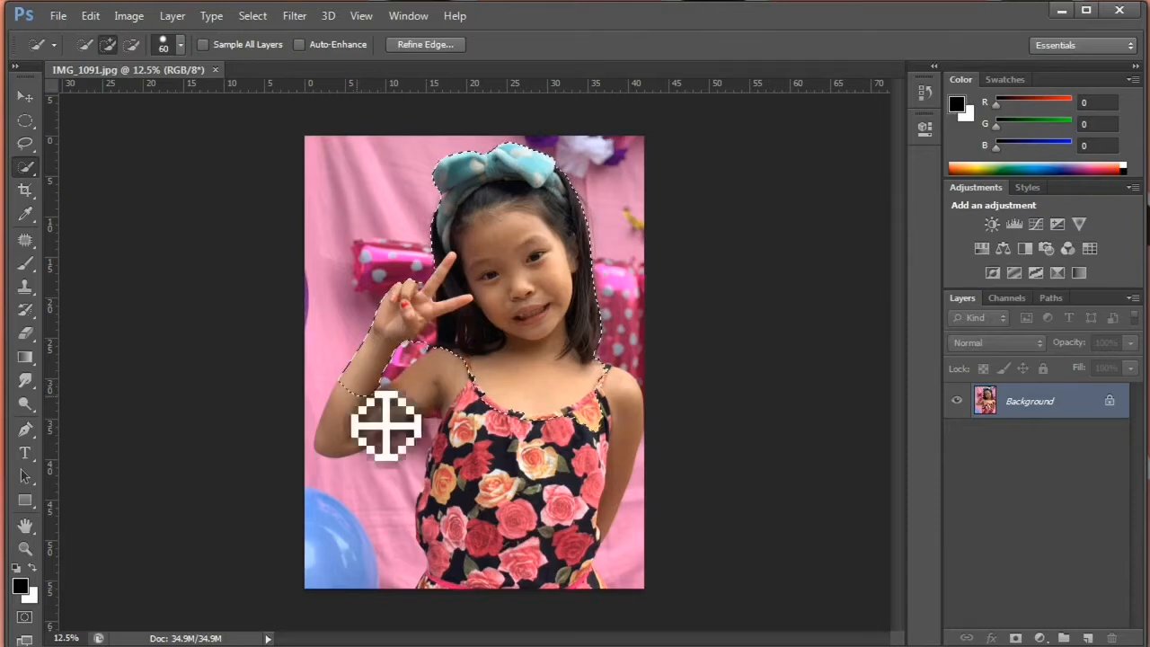
mouse_move(371, 435)
mouse_down()
mouse_move(352, 465)
mouse_move(341, 423)
mouse_up()
Extend the selection over the floral dress from the raised-arm side across its middle
mouse_move(477, 455)
mouse_down()
mouse_move(452, 483)
mouse_move(444, 513)
mouse_move(454, 523)
mouse_up()
click(441, 478)
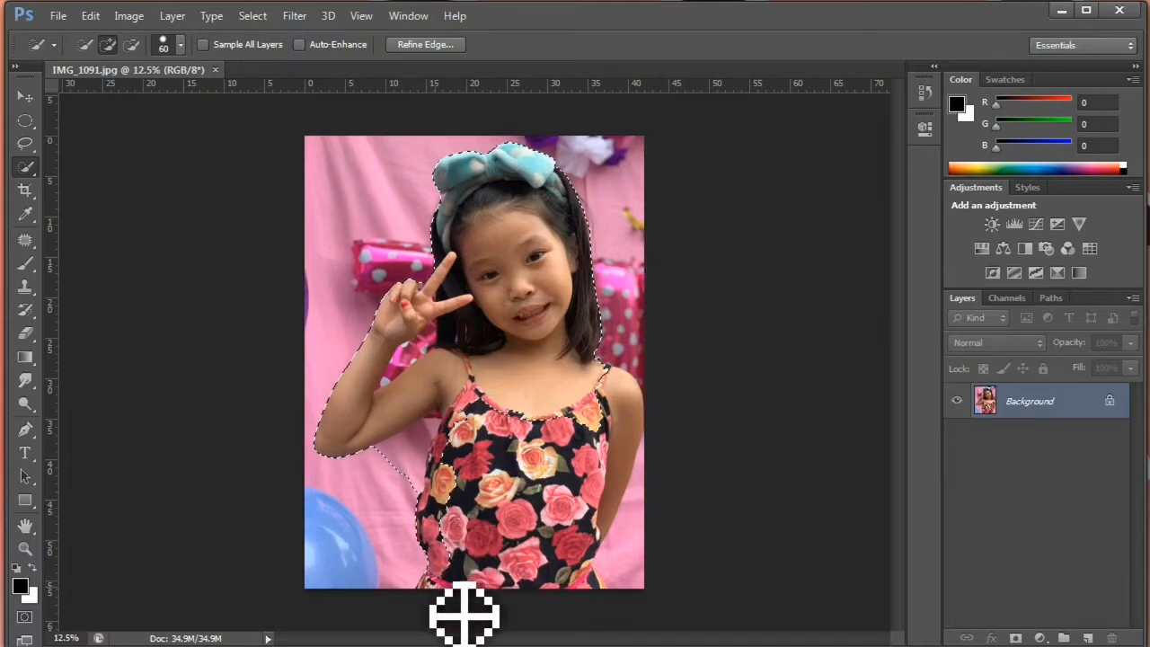
click(460, 573)
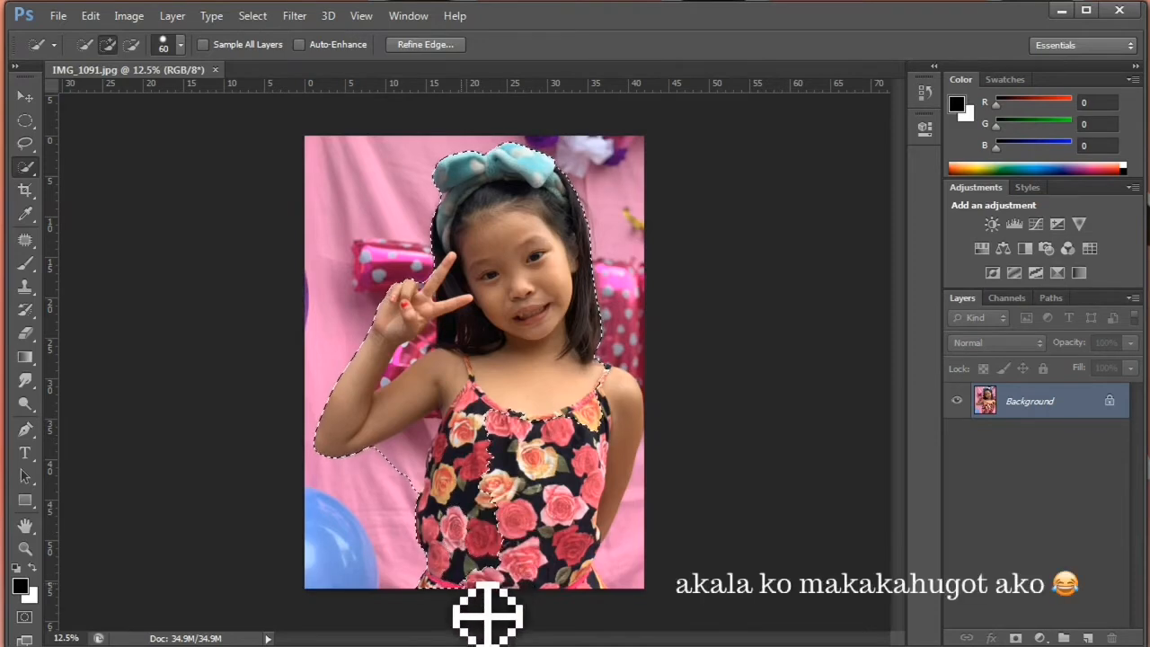
click(560, 410)
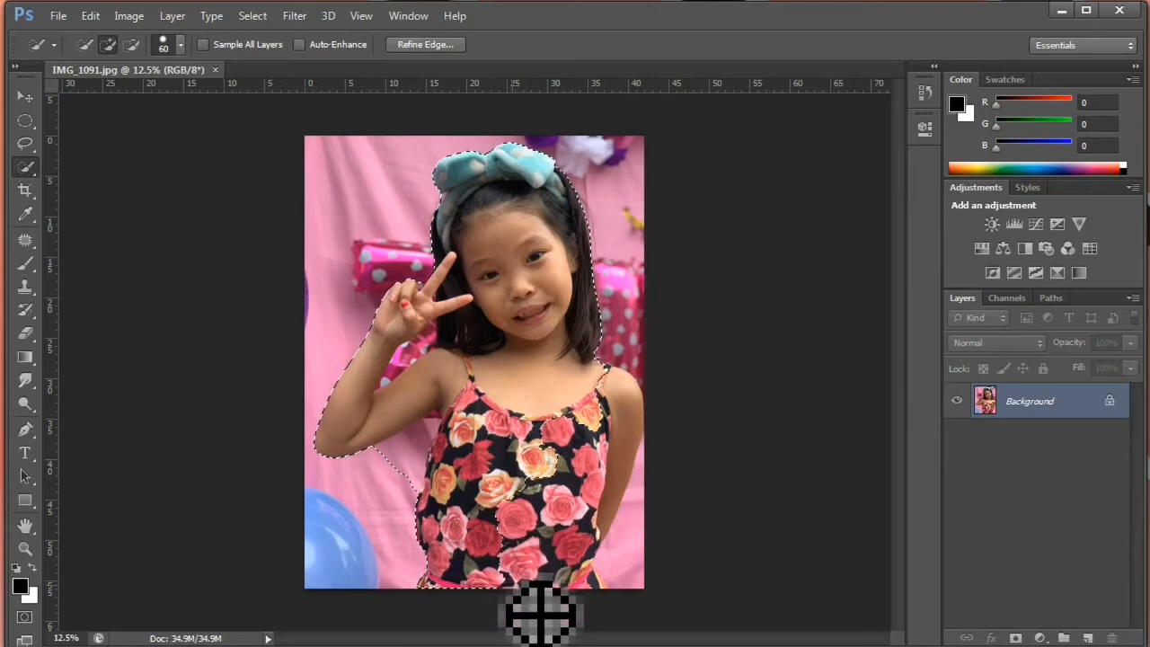
click(541, 516)
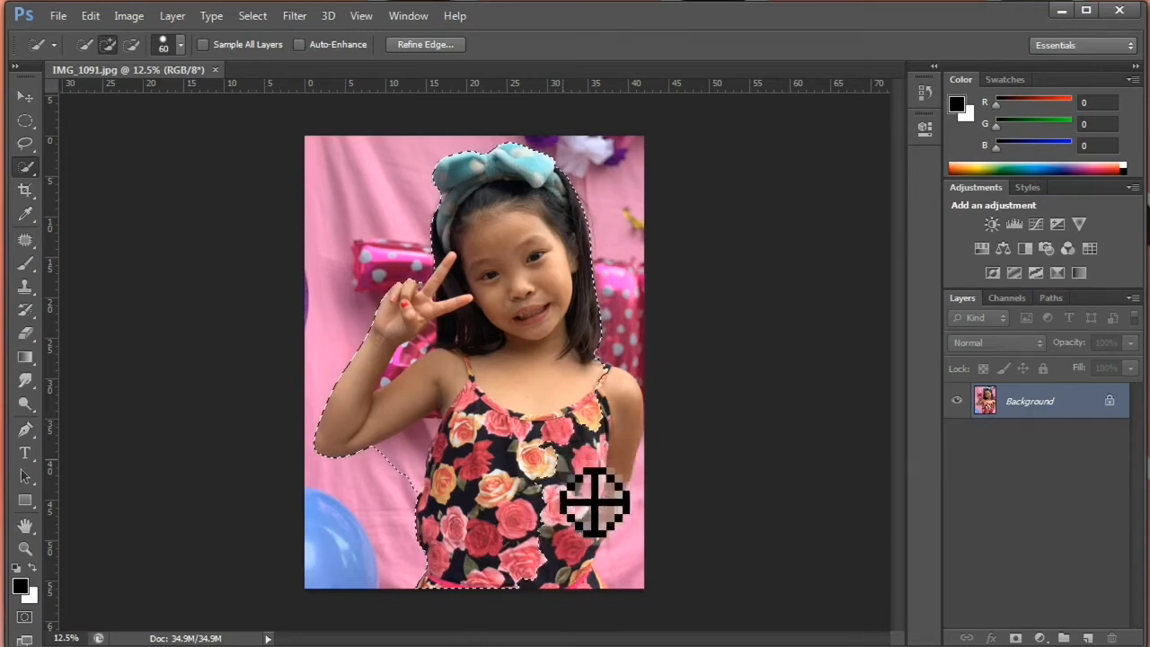
Add the rest of the dress down to its hem and the girl's lowered arm to the selection
drag(589, 617, 578, 603)
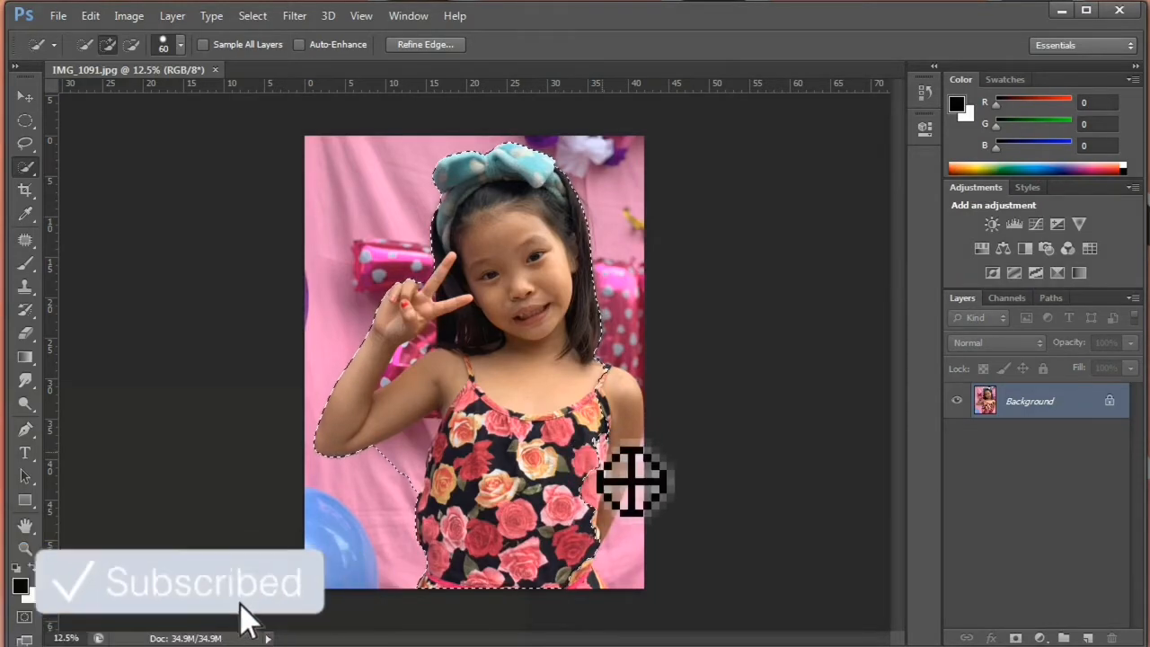
drag(624, 552, 592, 533)
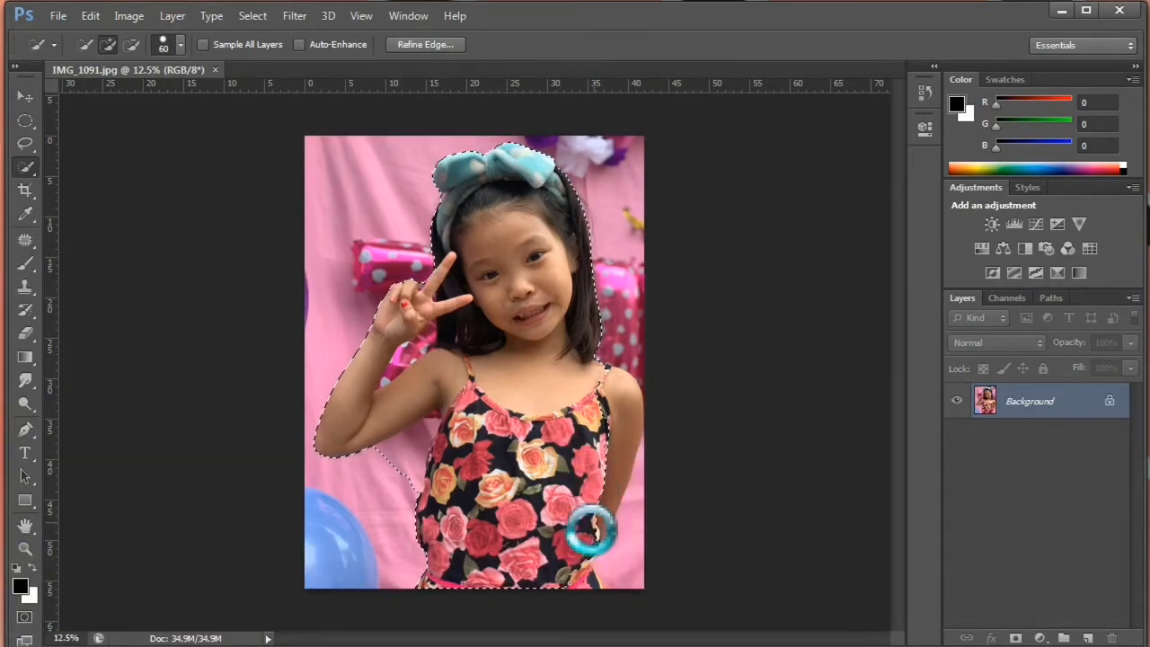
drag(620, 580, 584, 596)
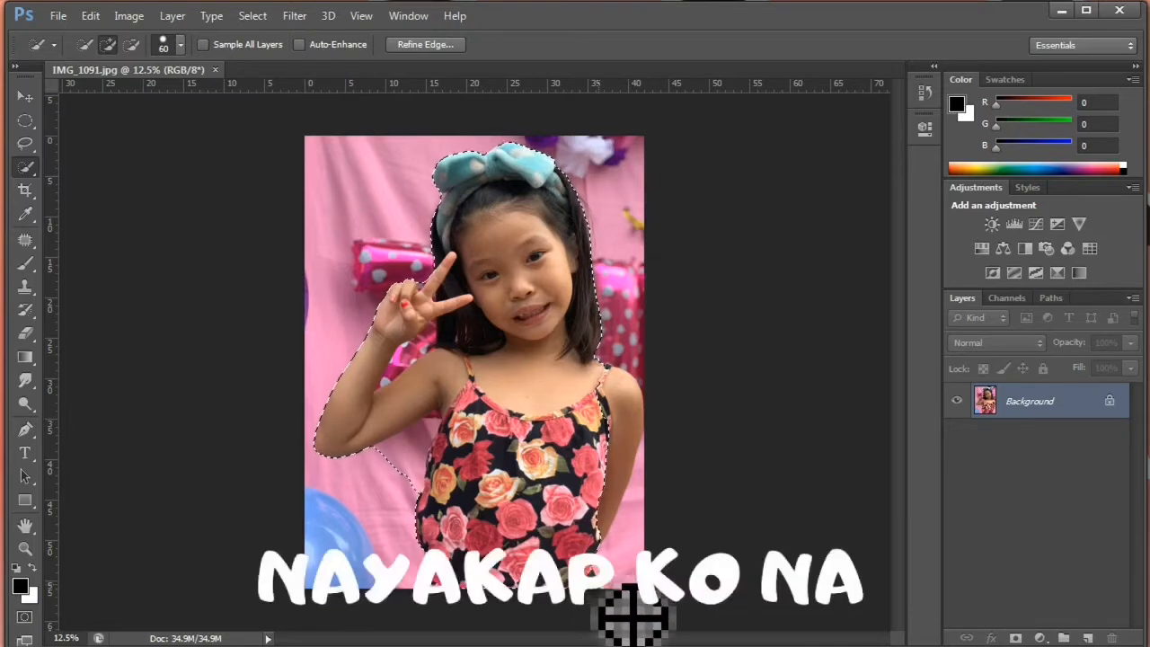
click(606, 588)
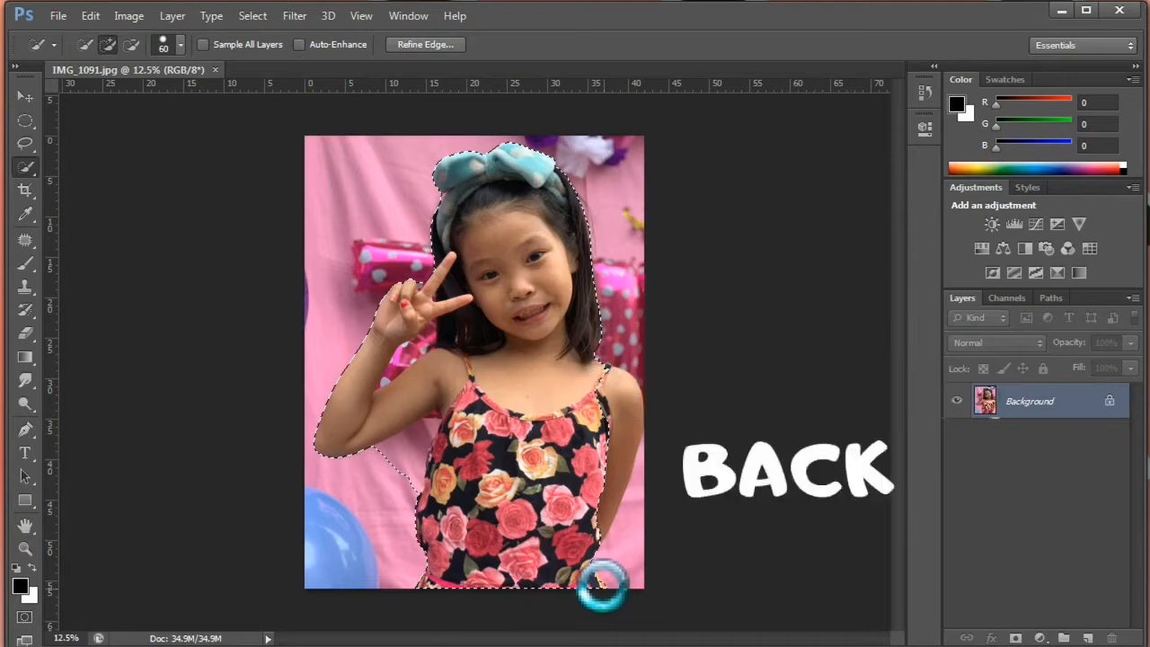
click(597, 582)
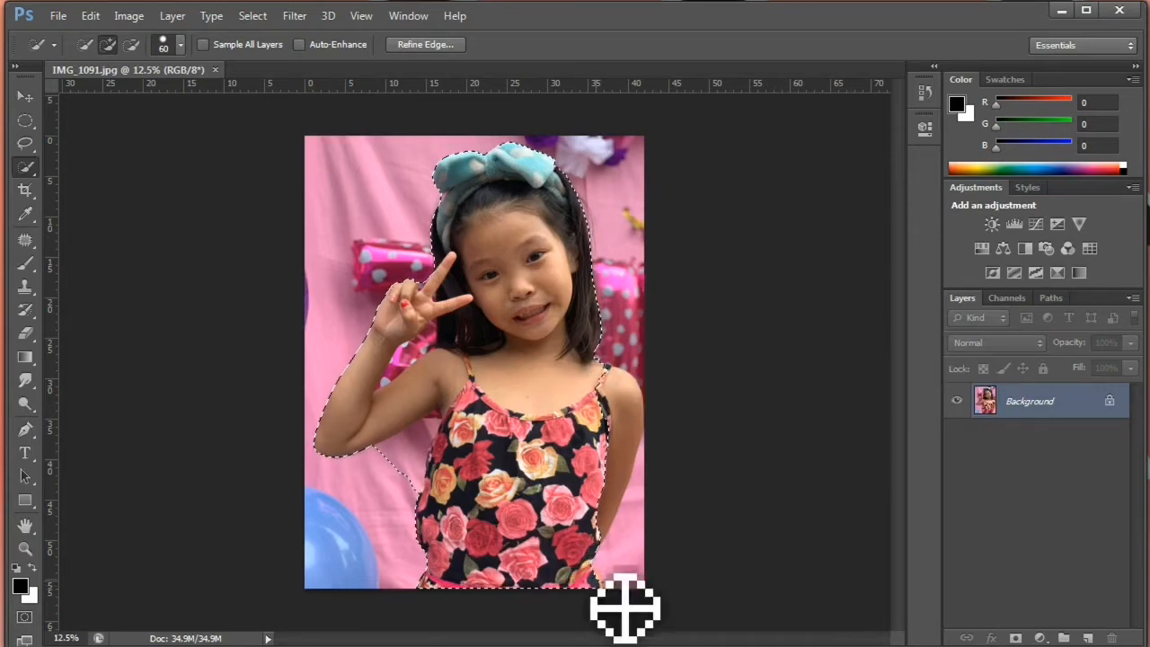
click(501, 596)
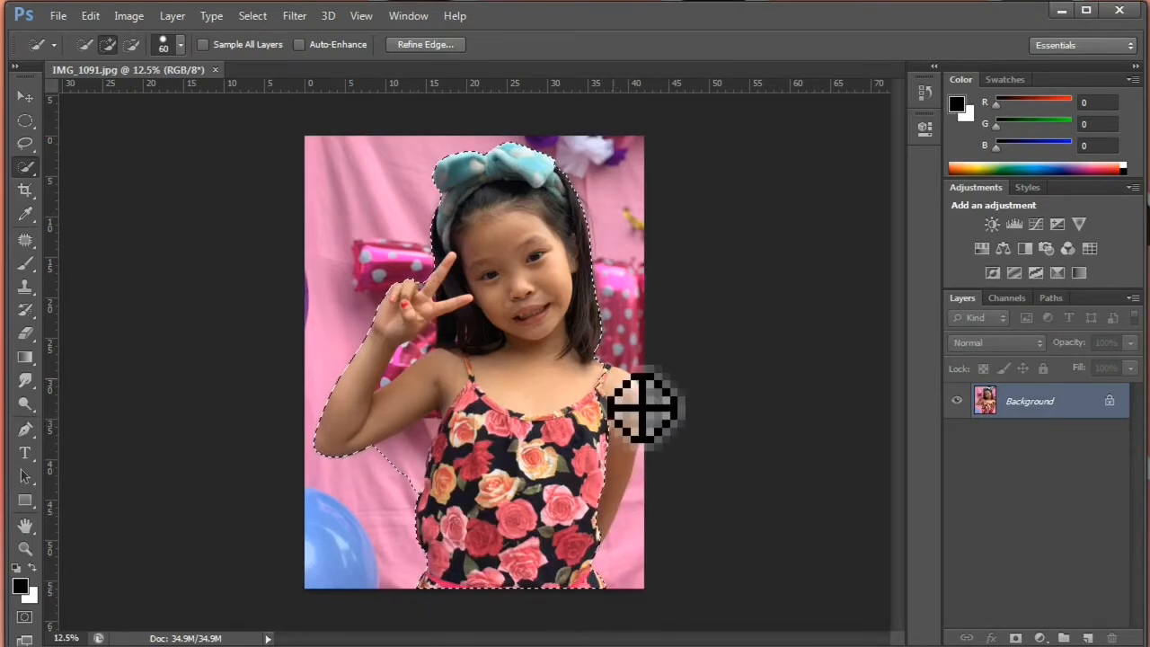
drag(638, 403, 660, 441)
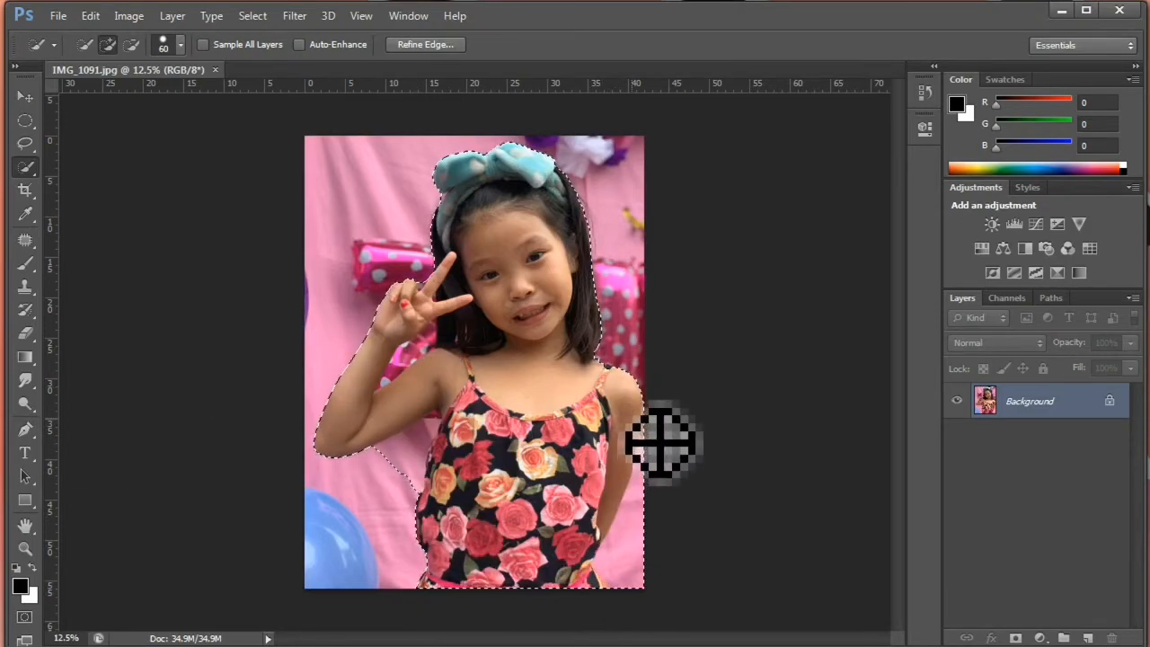
click(607, 367)
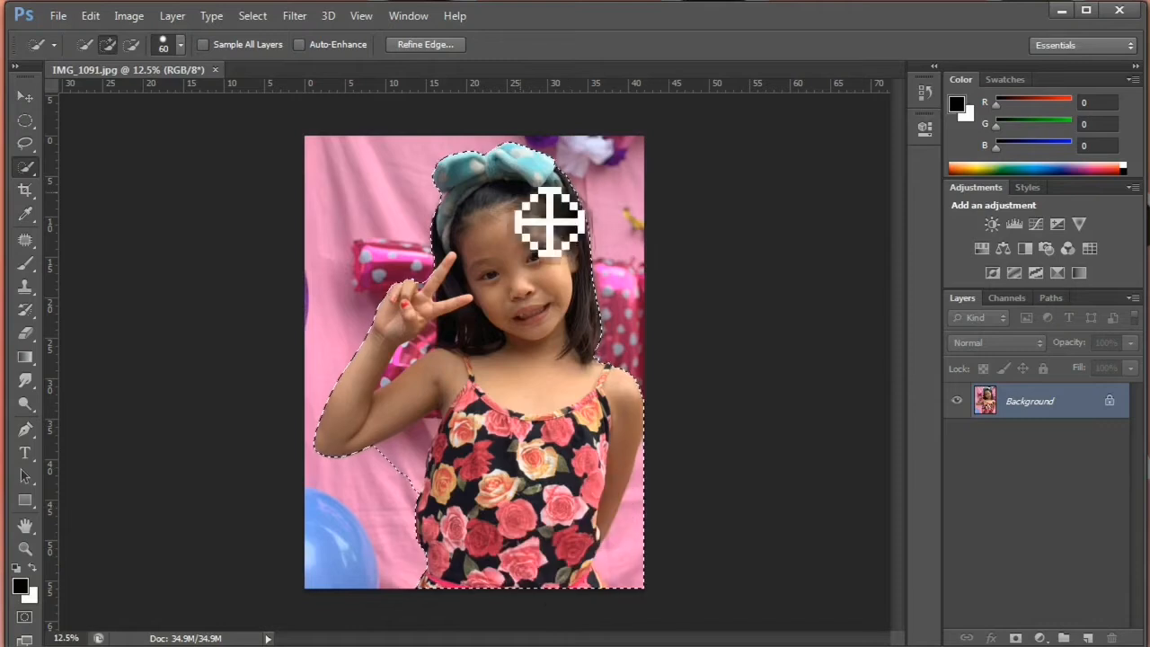
Subtract the pink background below the raised arm and beside the lowered arm from the selection, using an 18 px brush
click(133, 45)
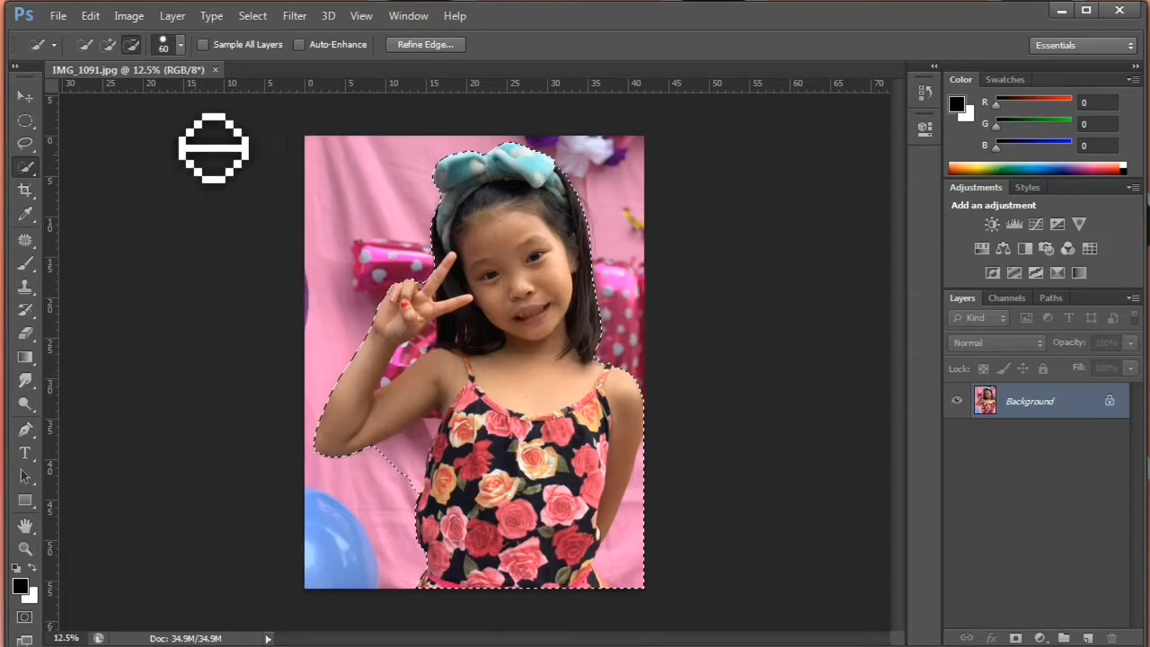
click(180, 45)
drag(128, 97, 96, 96)
click(452, 347)
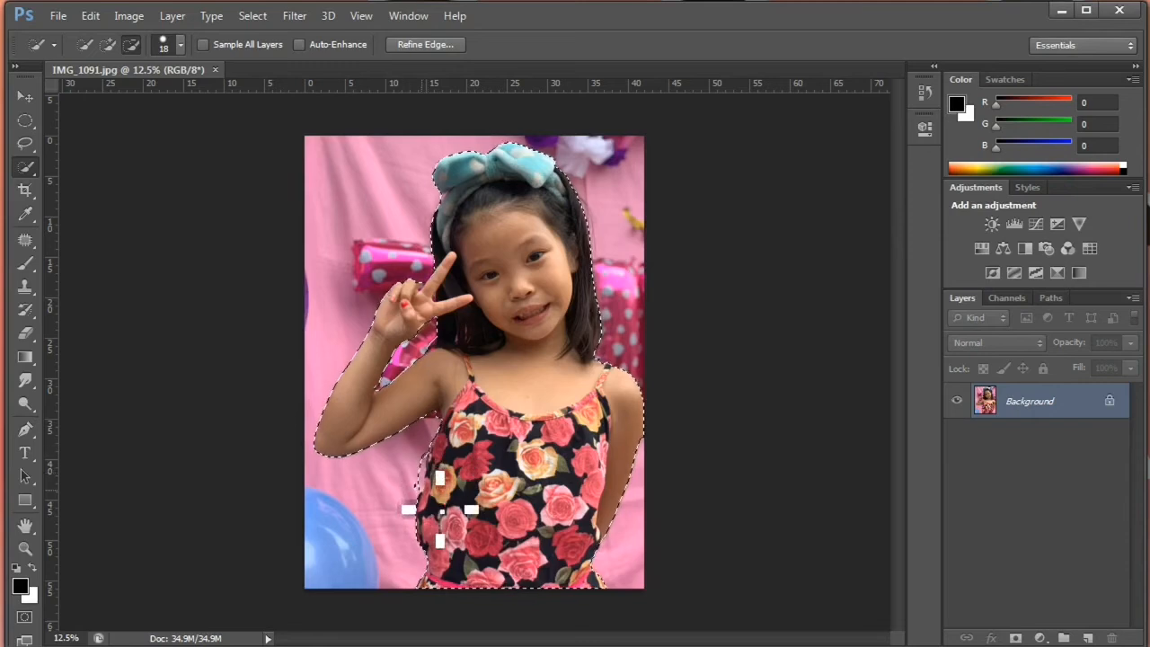
Set the Quick Selection brush to 42 px and touch up the selection along the edge of the dress
click(179, 45)
drag(96, 97, 117, 97)
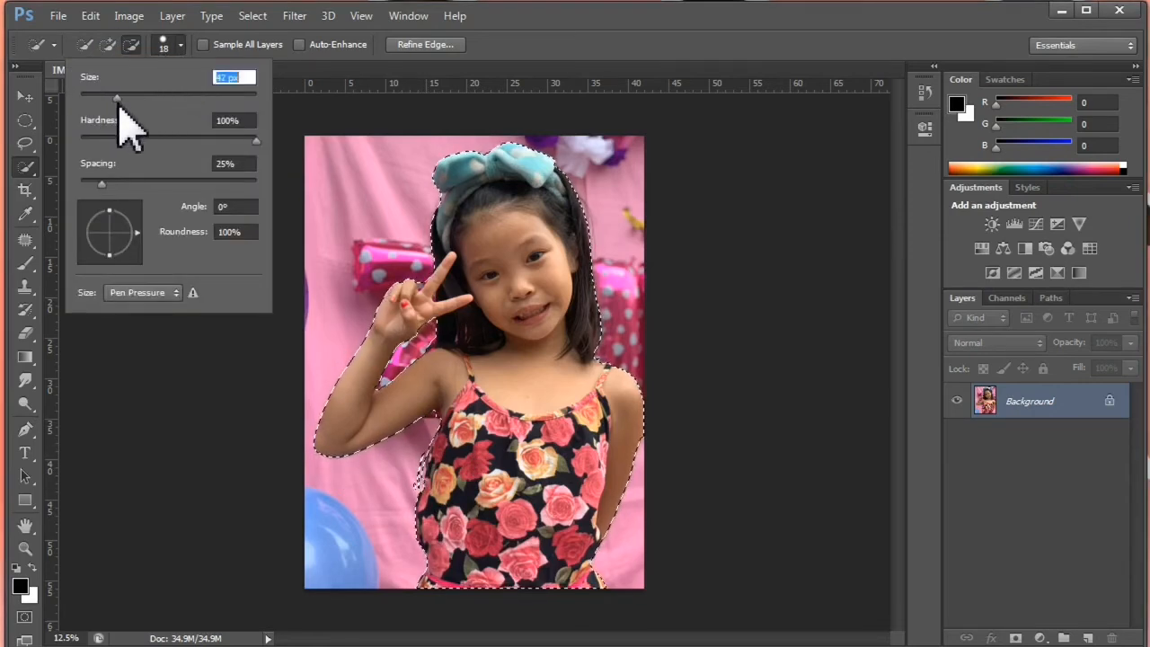
key(Return)
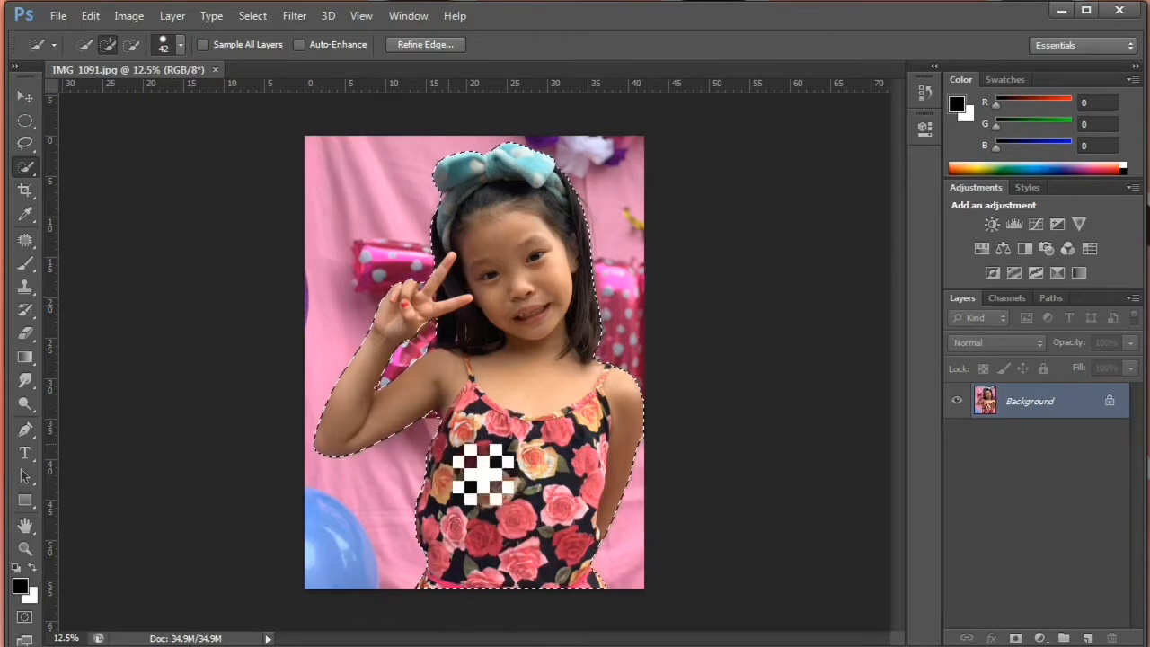
click(131, 44)
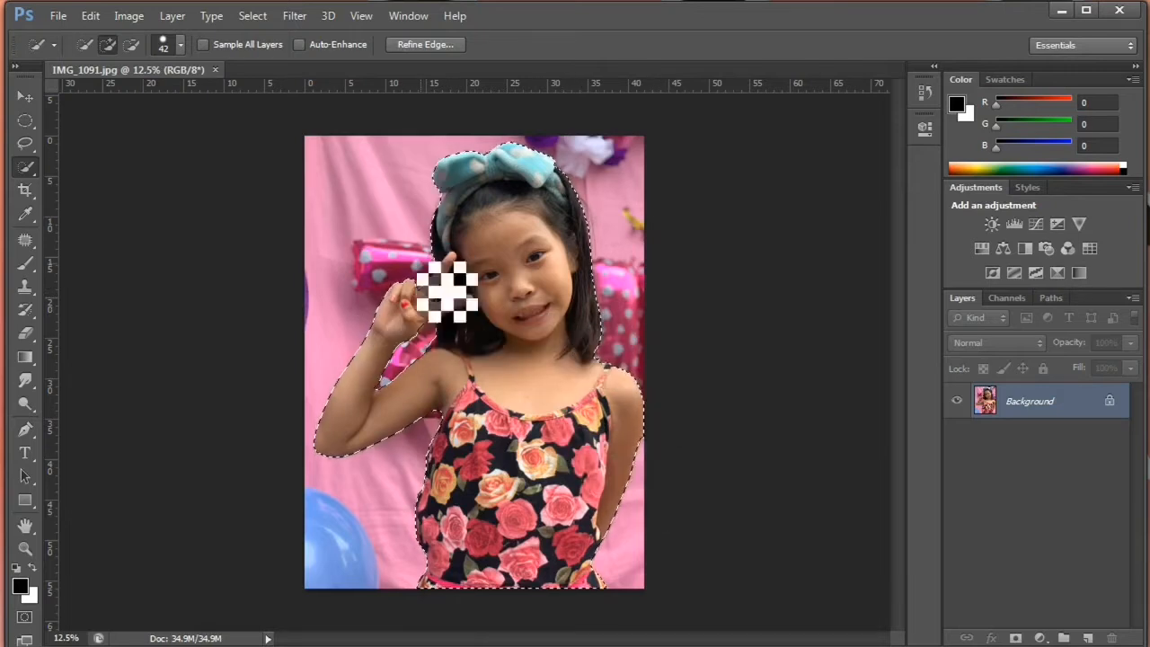
Start Refine Edge on the selection and set the edge detection radius to 3.0 px
click(424, 47)
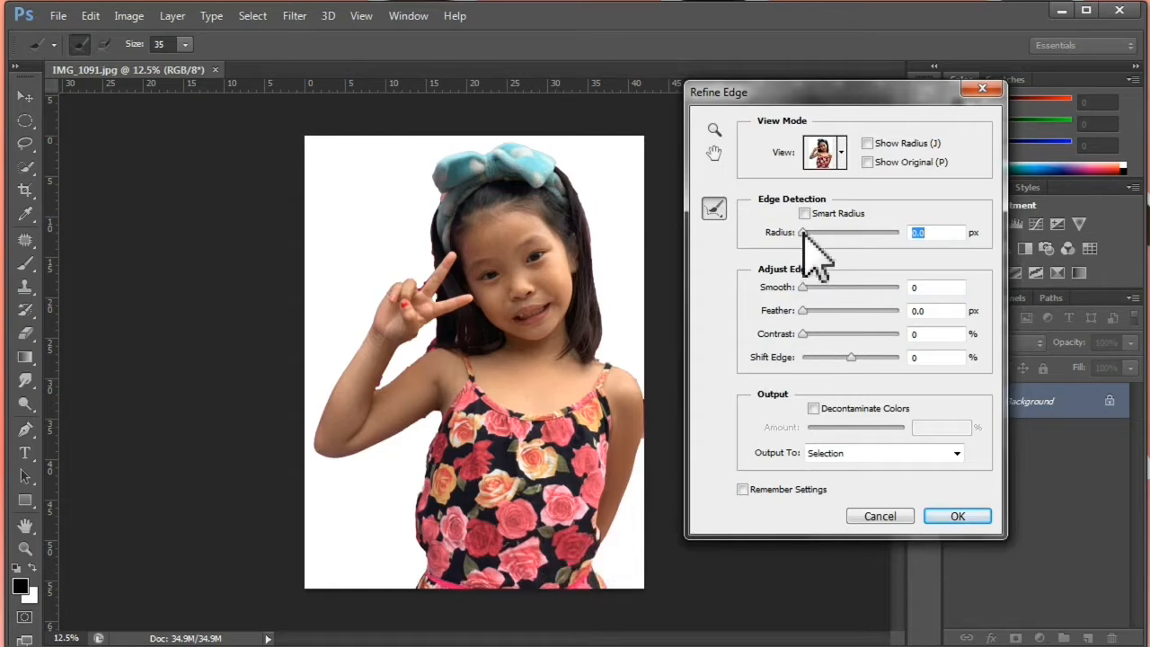
drag(802, 232, 907, 241)
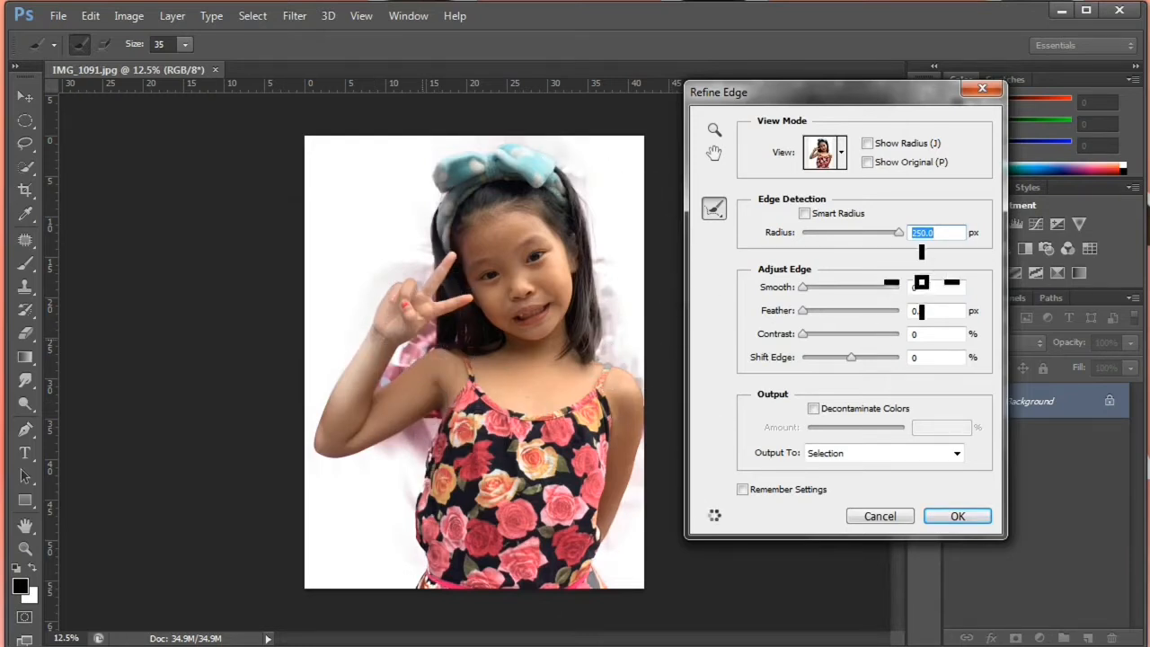
drag(901, 236, 834, 236)
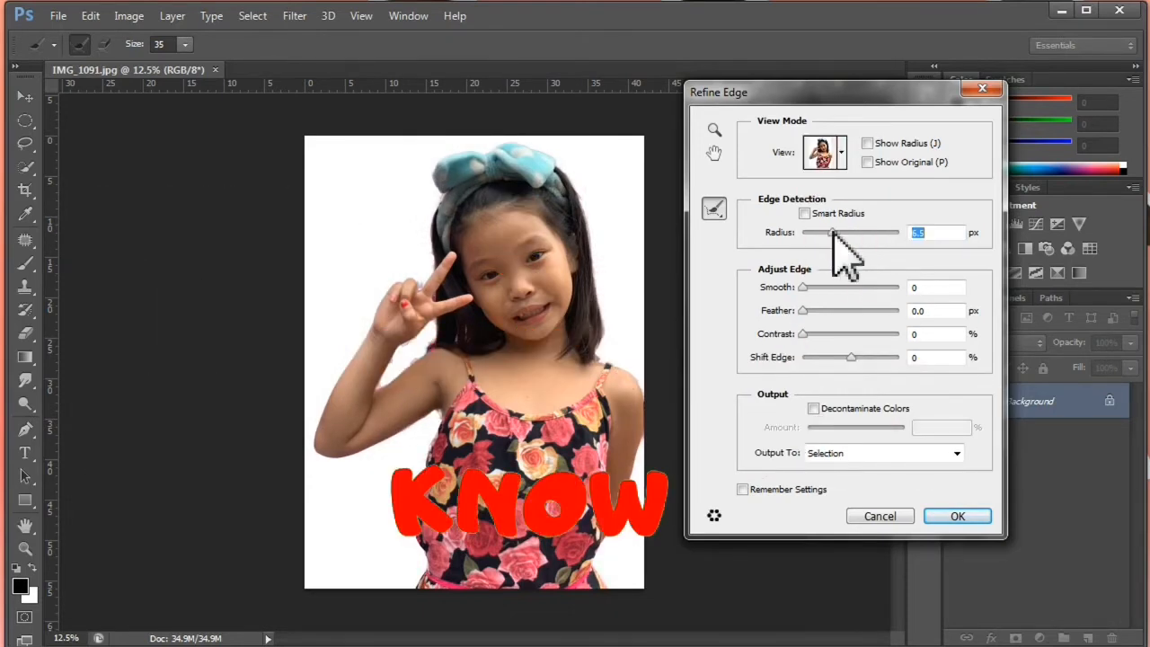
drag(832, 234, 818, 235)
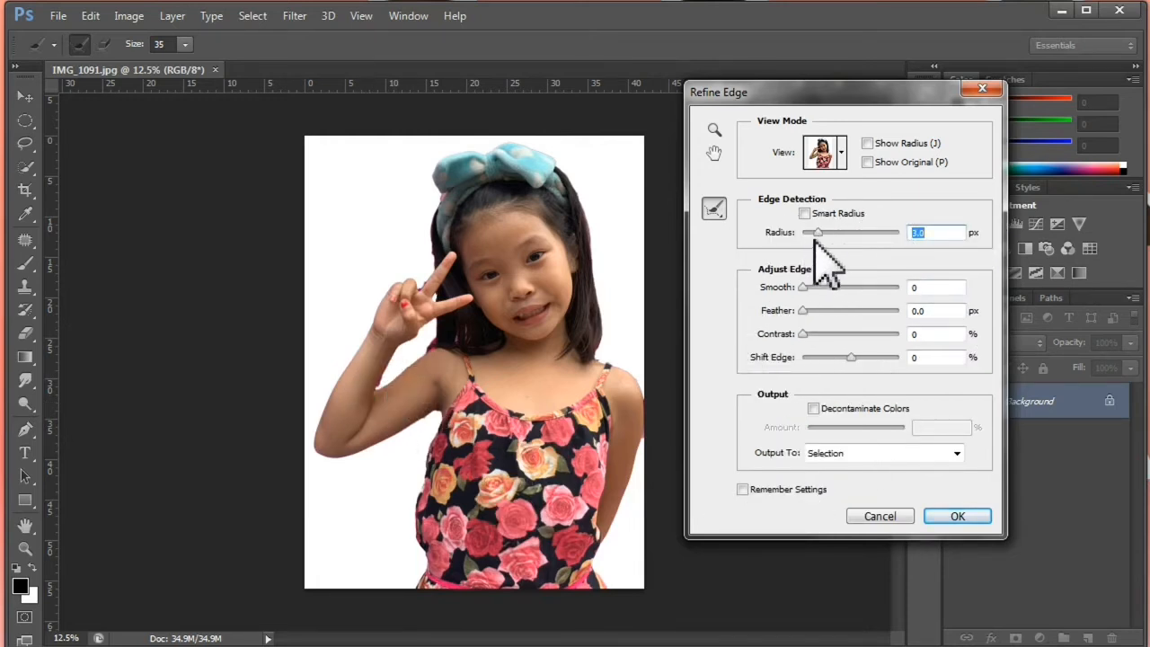
Set the edge detection radius to 0.0 px and Smooth to 99, and output the refined selection to a new layer
drag(818, 233, 803, 233)
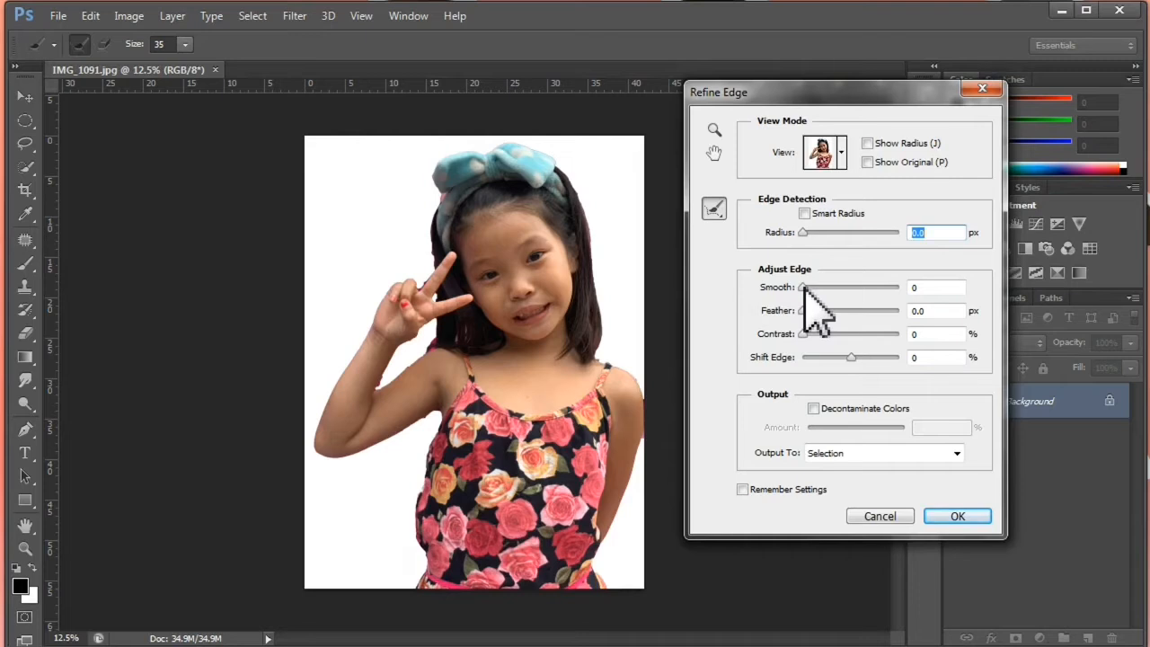
drag(803, 288, 894, 292)
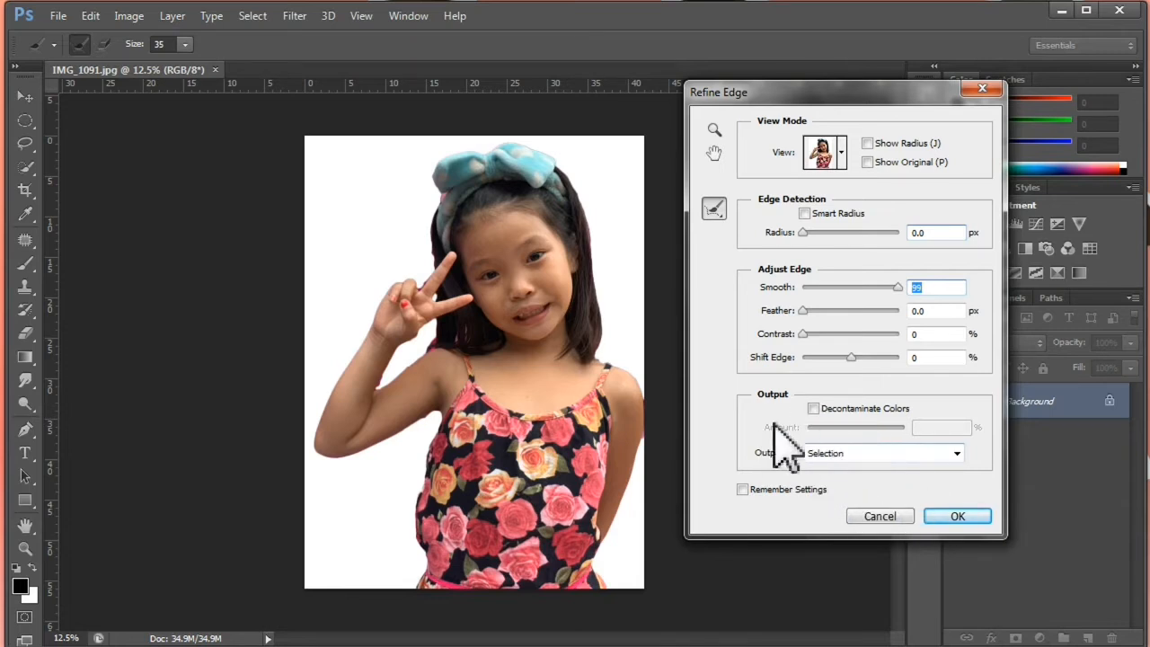
click(864, 454)
click(858, 499)
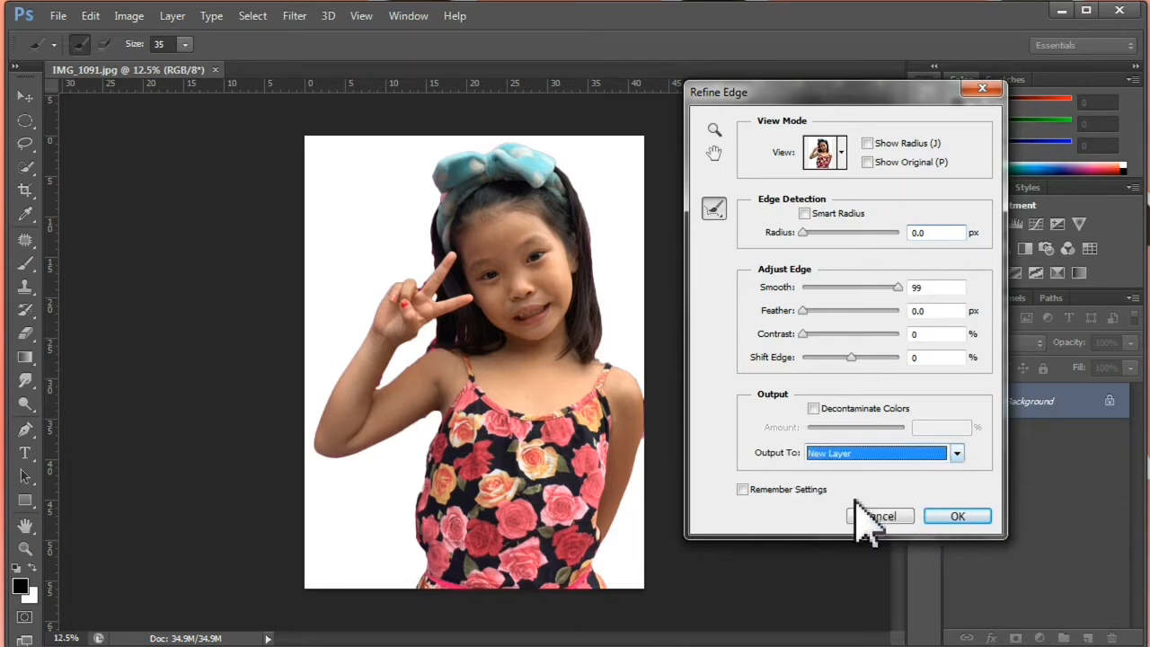
click(940, 519)
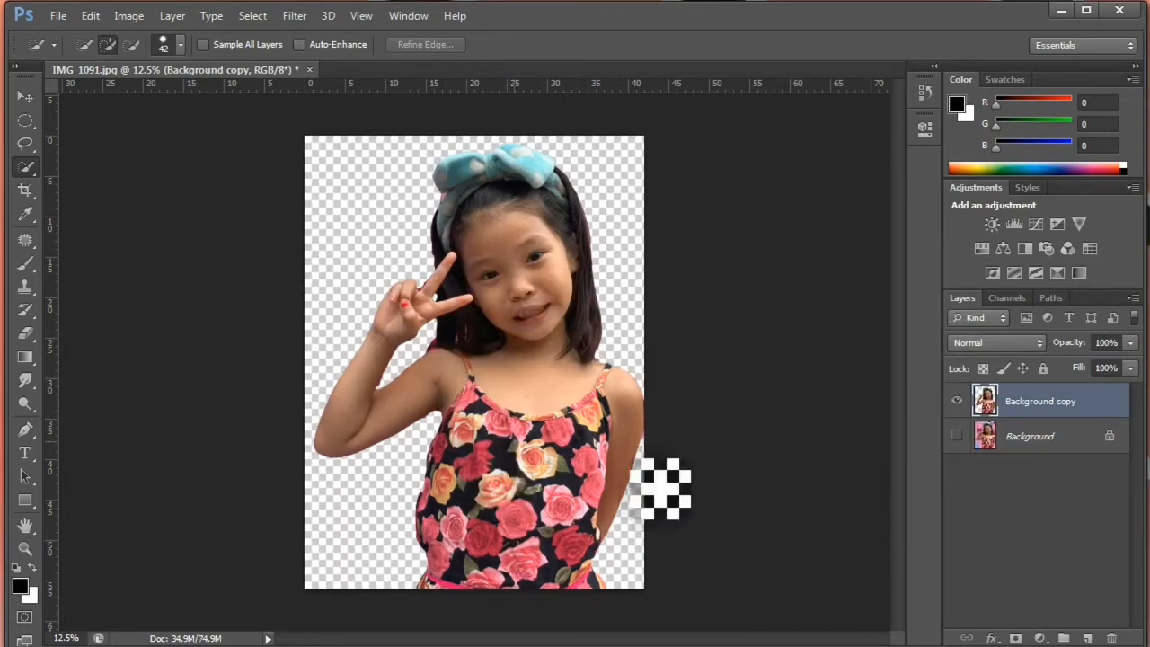
Show the original Background layer and apply a Gaussian Blur with a radius of 48.3 pixels to it
click(957, 437)
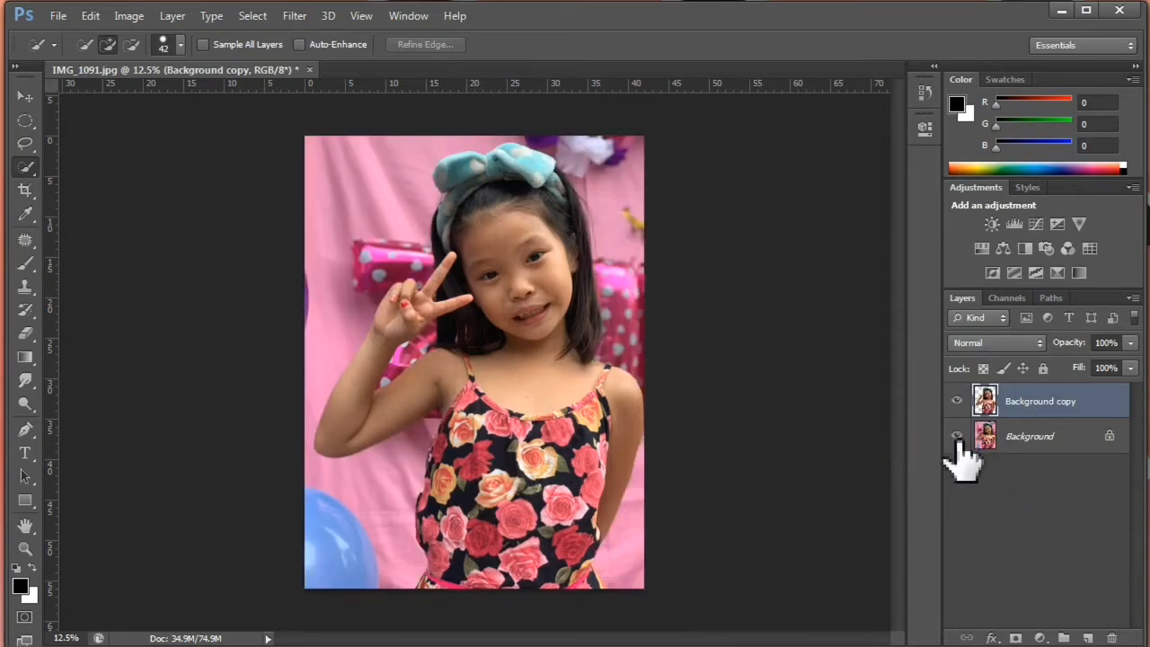
click(1038, 447)
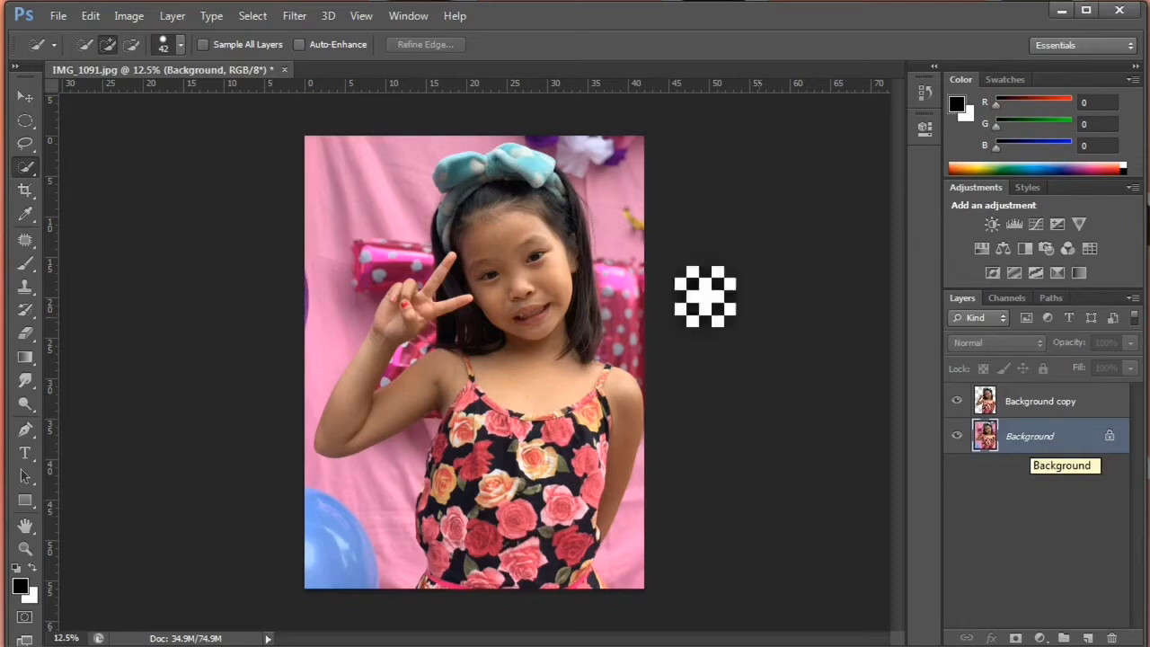
click(296, 16)
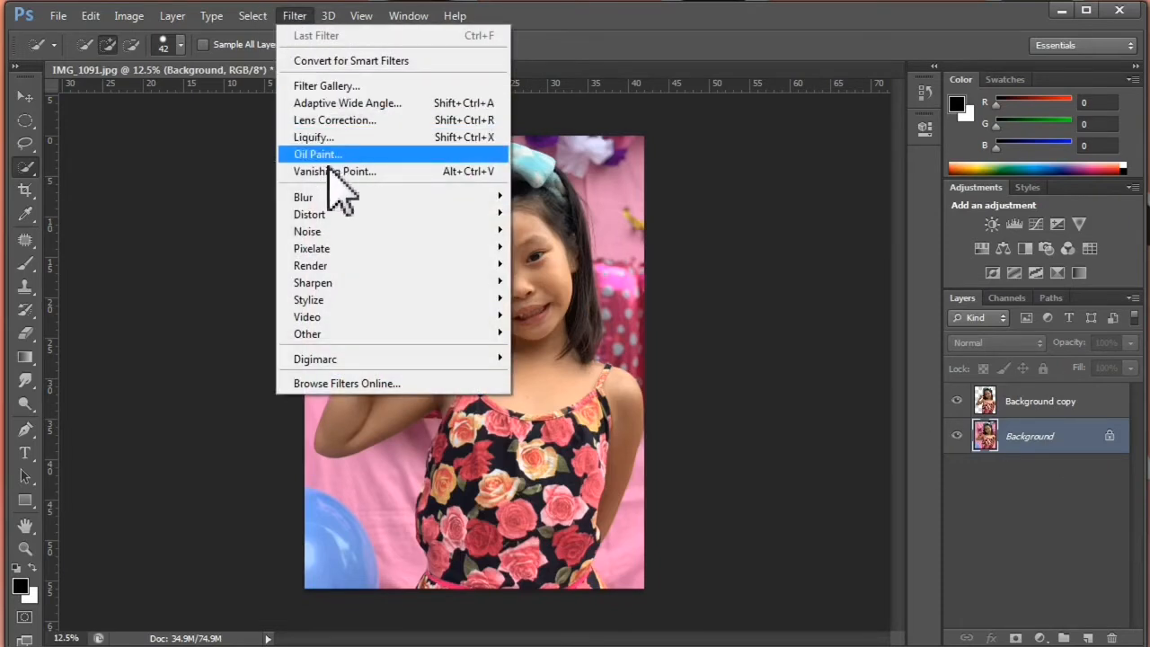
mouse_move(329, 197)
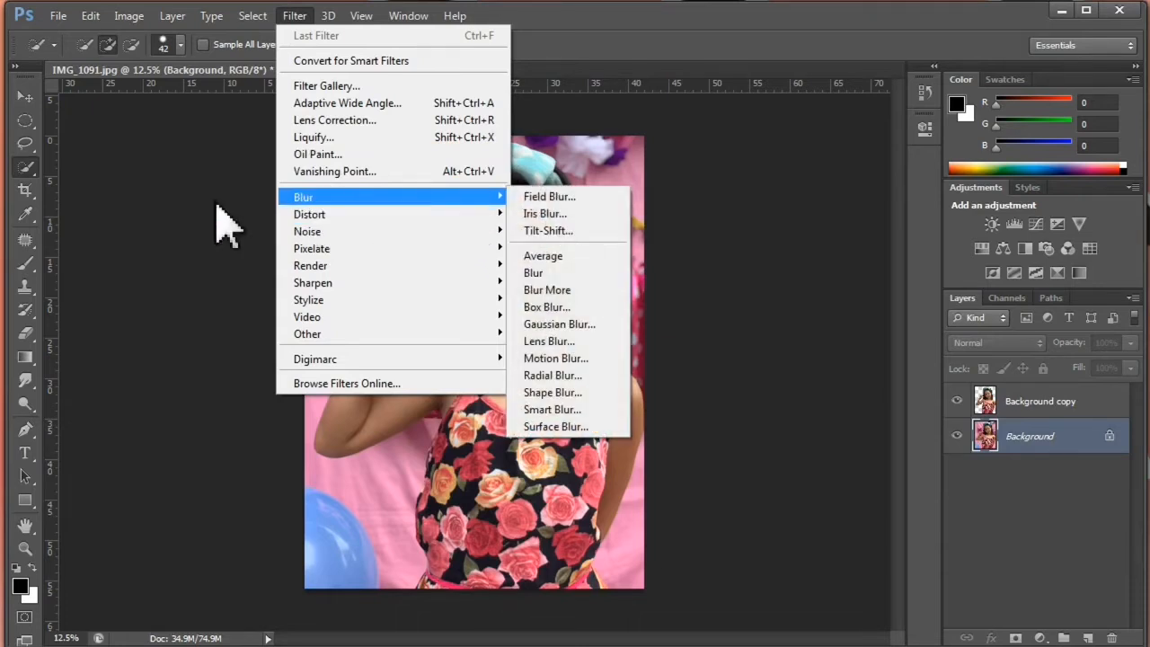
click(587, 326)
drag(554, 202, 821, 161)
mouse_move(811, 430)
mouse_down()
mouse_move(772, 433)
mouse_move(814, 428)
mouse_up()
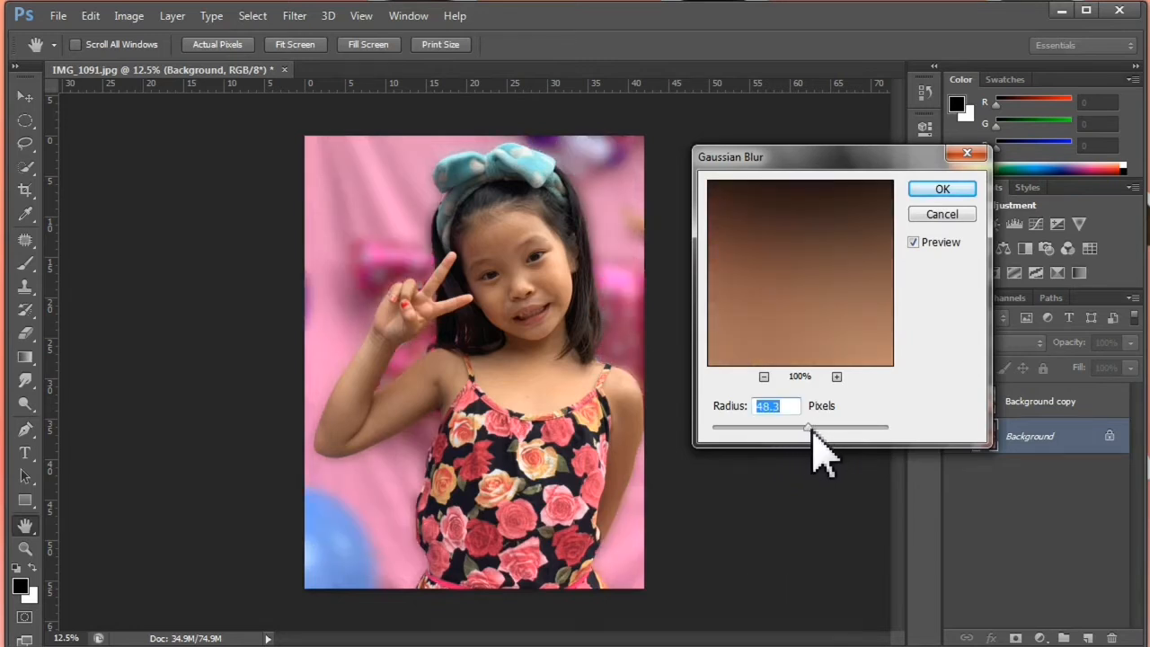
click(931, 191)
key(w)
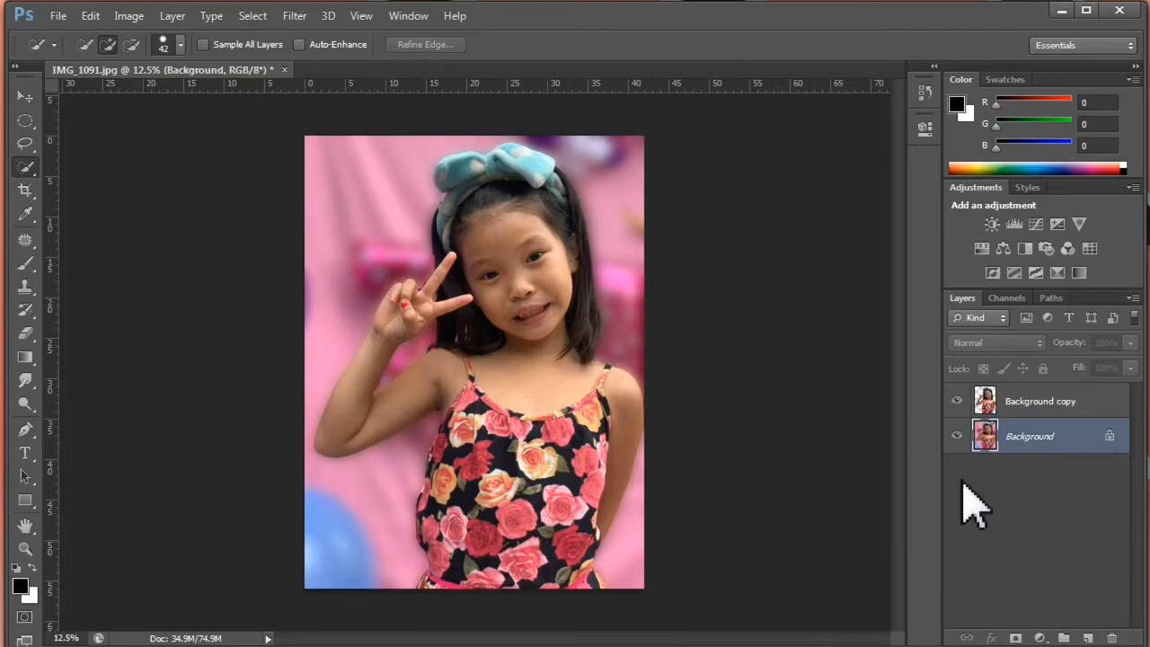
Add a Stroke layer style to the Background copy layer and set its size to 122 px
click(1057, 403)
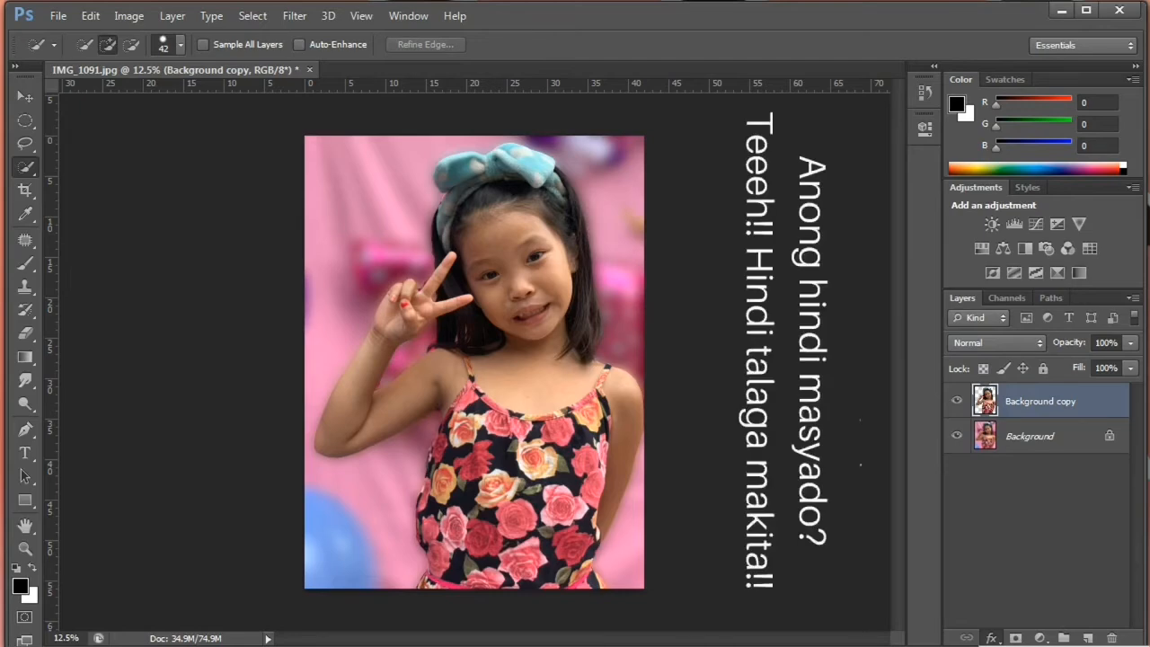
click(1006, 646)
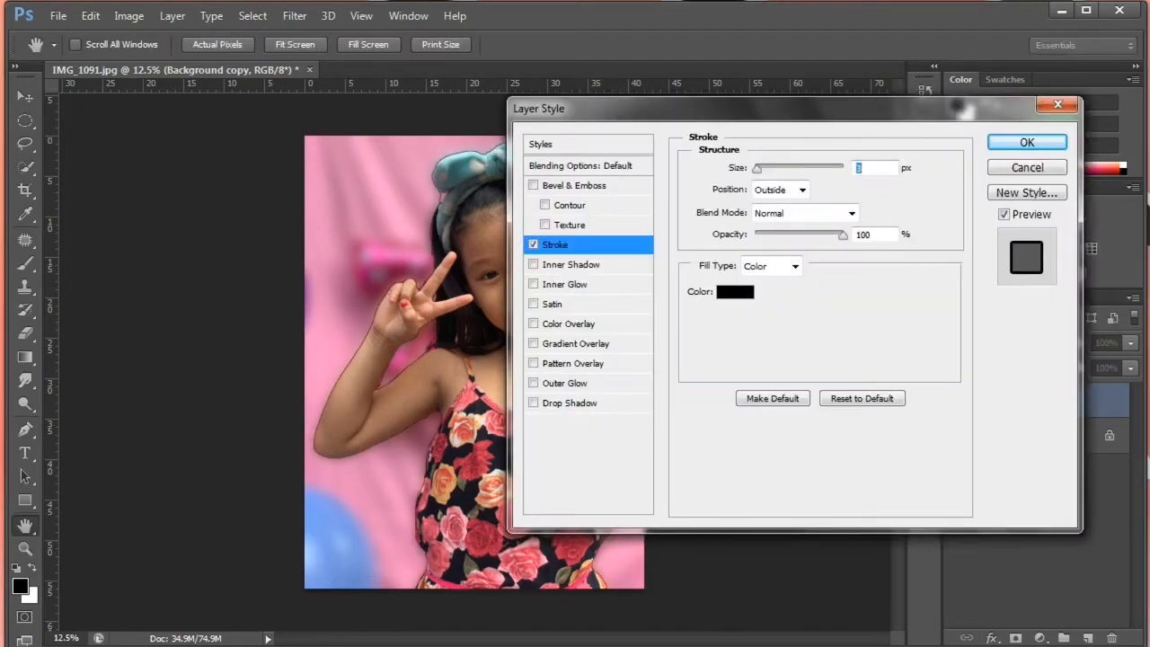
drag(721, 113, 889, 115)
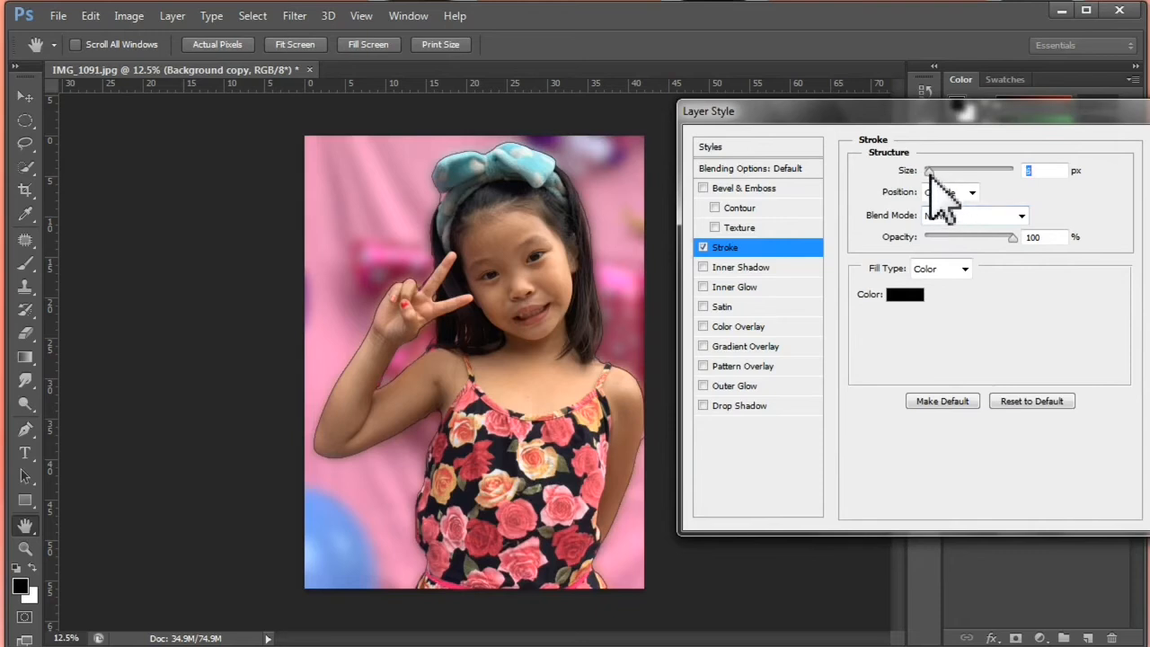
mouse_move(930, 173)
mouse_down()
mouse_move(1027, 177)
mouse_move(942, 188)
mouse_move(969, 186)
mouse_up()
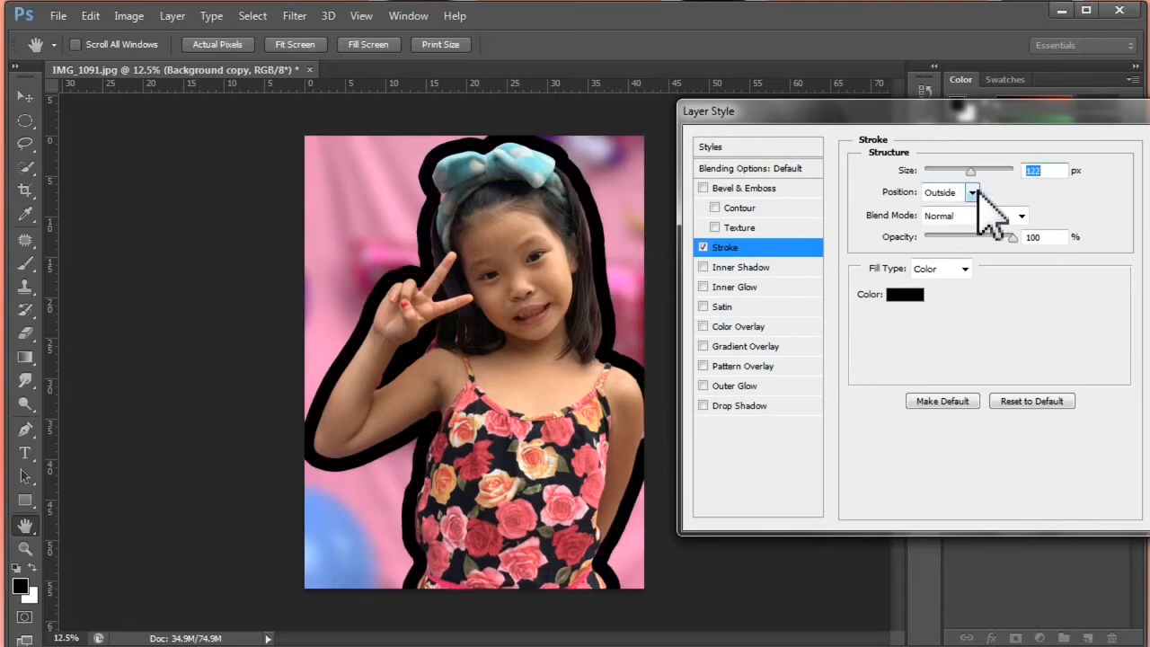
Try the Inside and Center positions for the stroke and return it to Outside
click(972, 192)
click(952, 221)
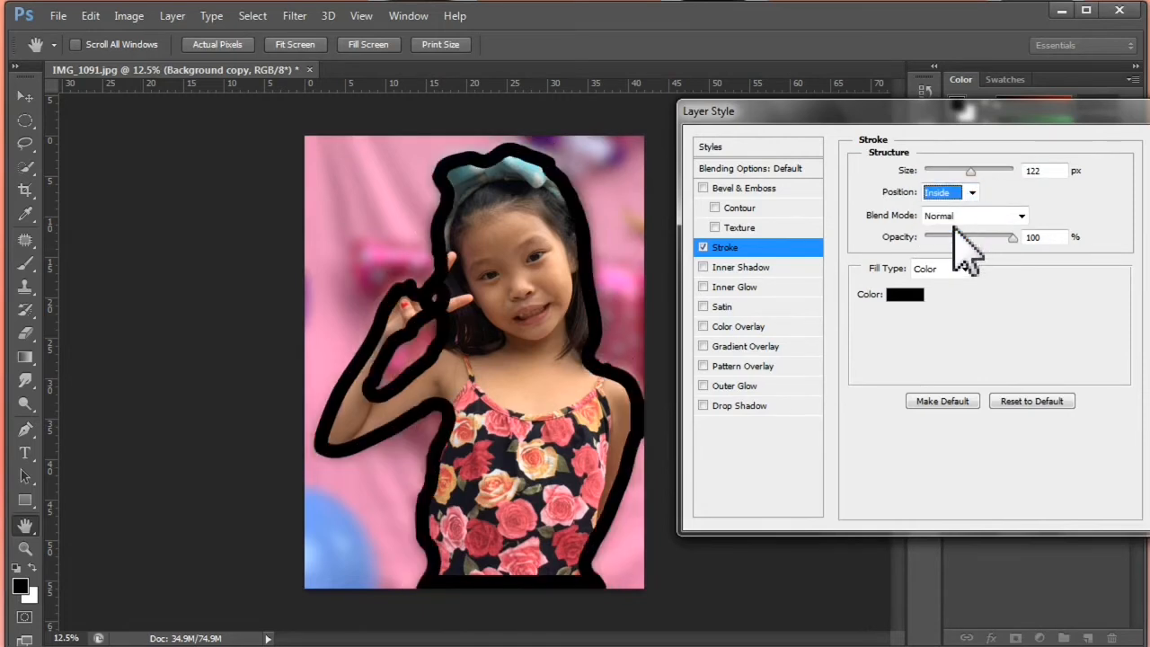
click(972, 192)
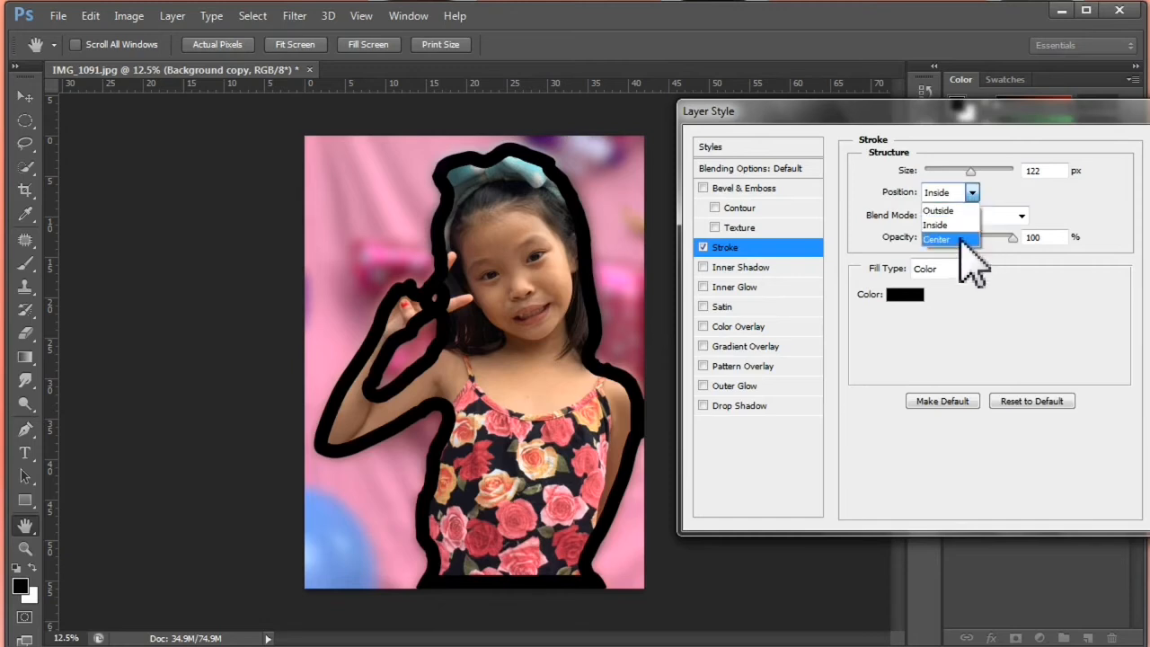
click(960, 239)
click(971, 194)
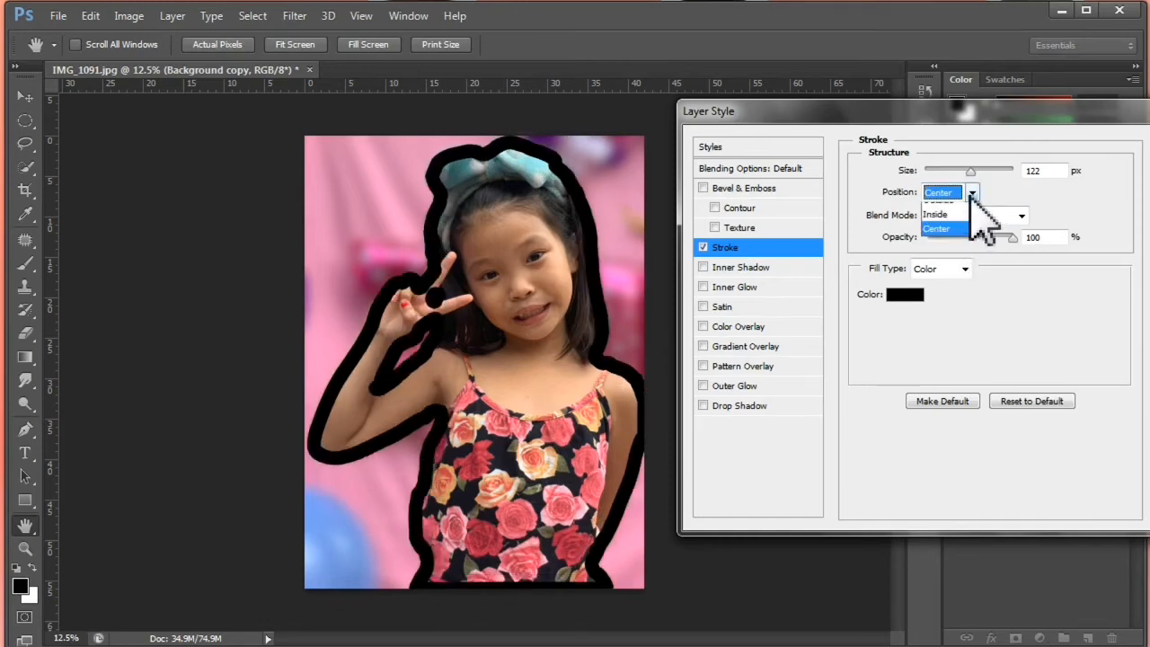
click(969, 211)
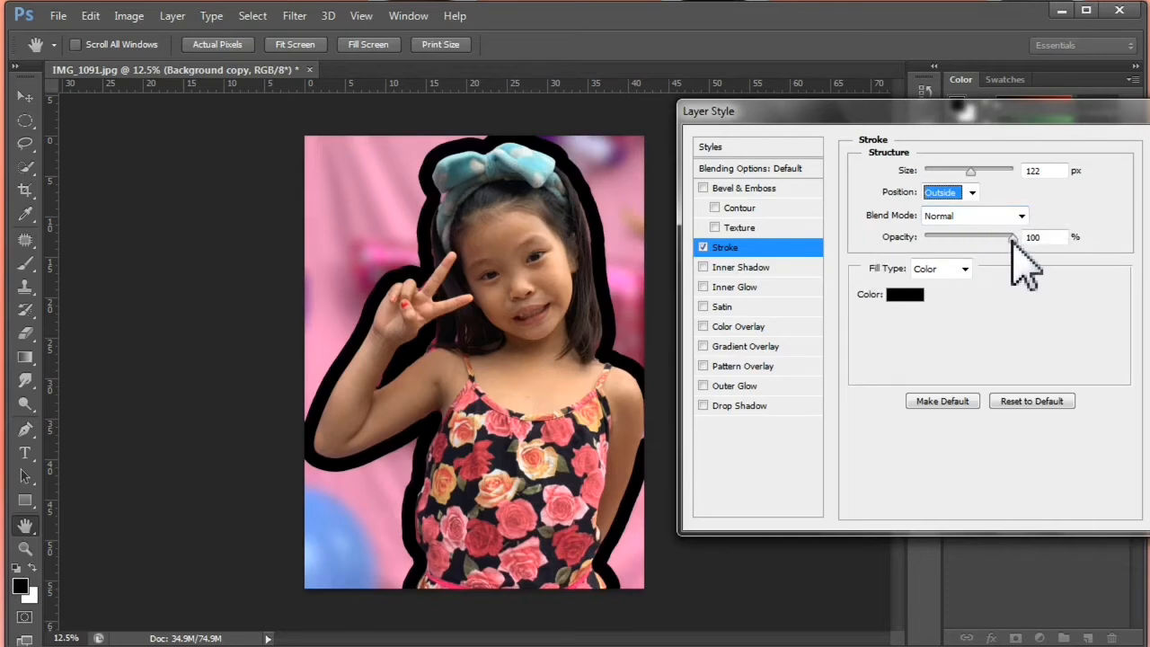
mouse_move(1012, 241)
mouse_down()
mouse_move(919, 257)
mouse_move(1006, 245)
mouse_move(970, 253)
mouse_move(1073, 270)
mouse_up()
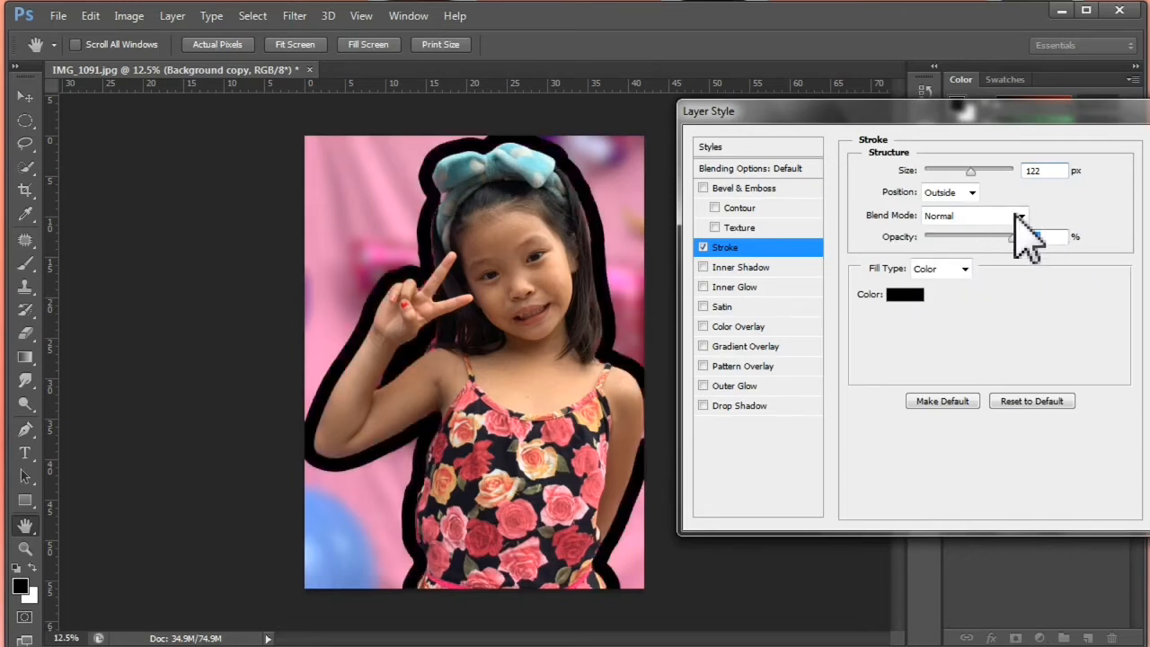
click(1021, 216)
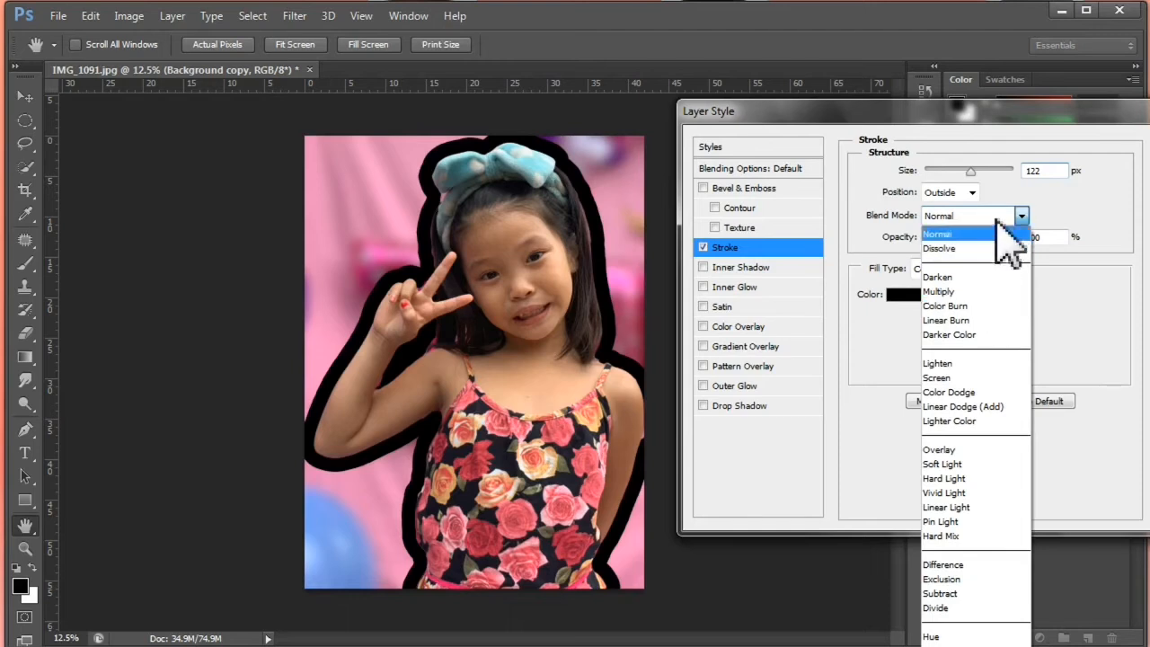
click(1020, 225)
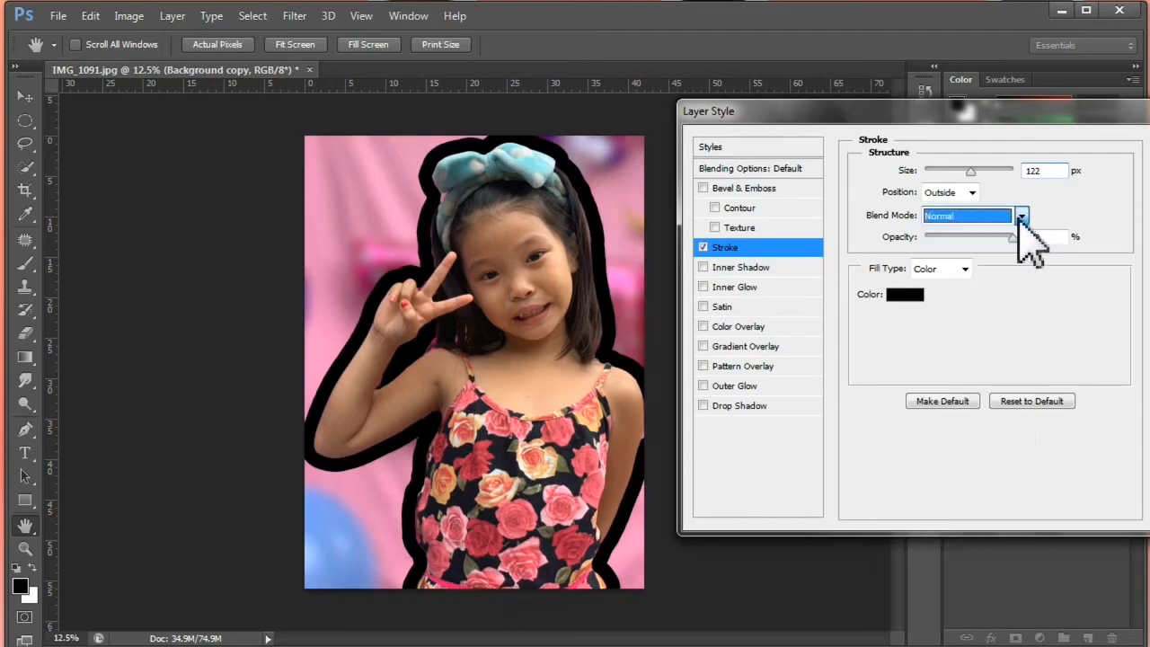
Try a gradient fill and a multicoloured pattern fill on the stroke, and return its fill type to Color
click(965, 269)
click(967, 299)
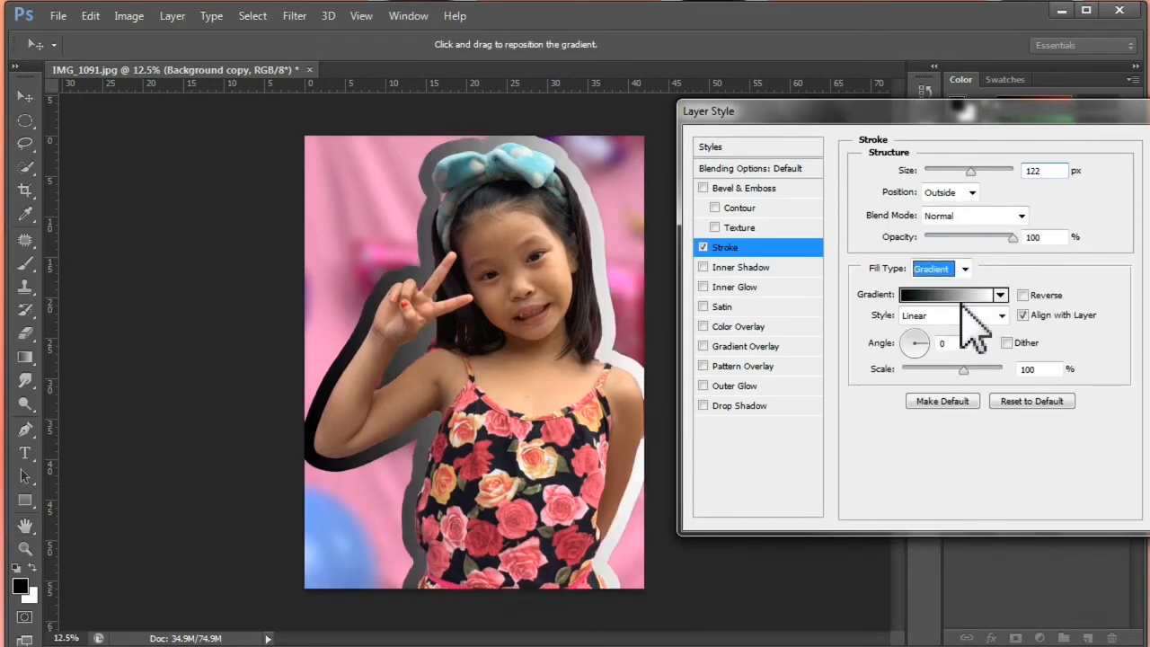
click(965, 269)
click(968, 304)
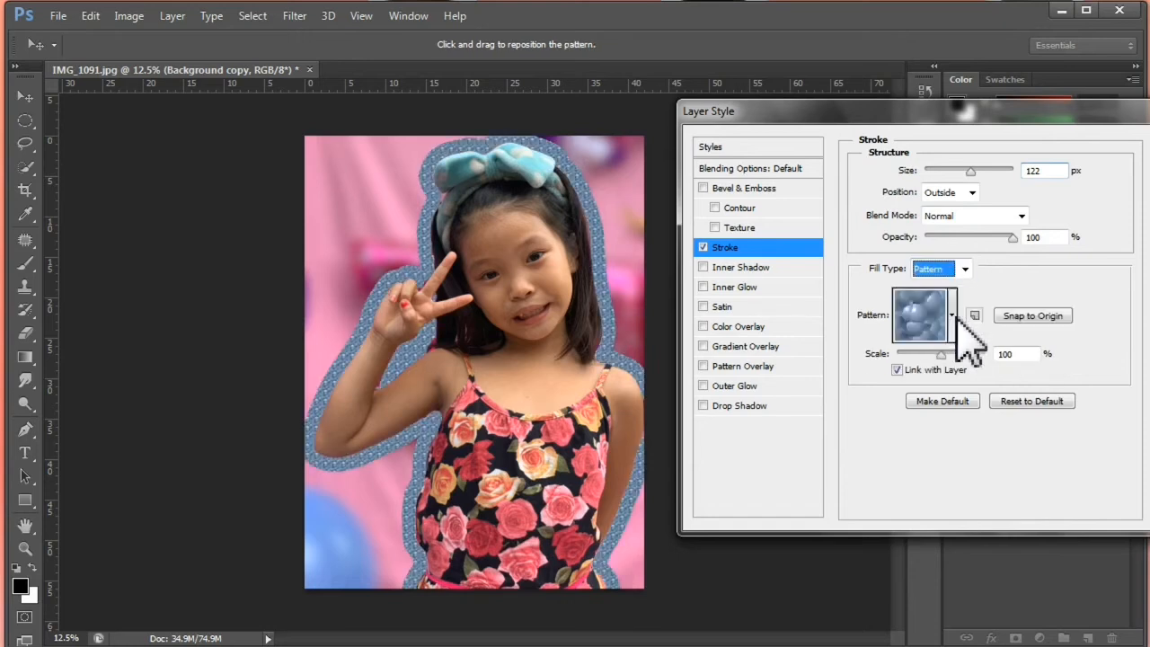
click(952, 315)
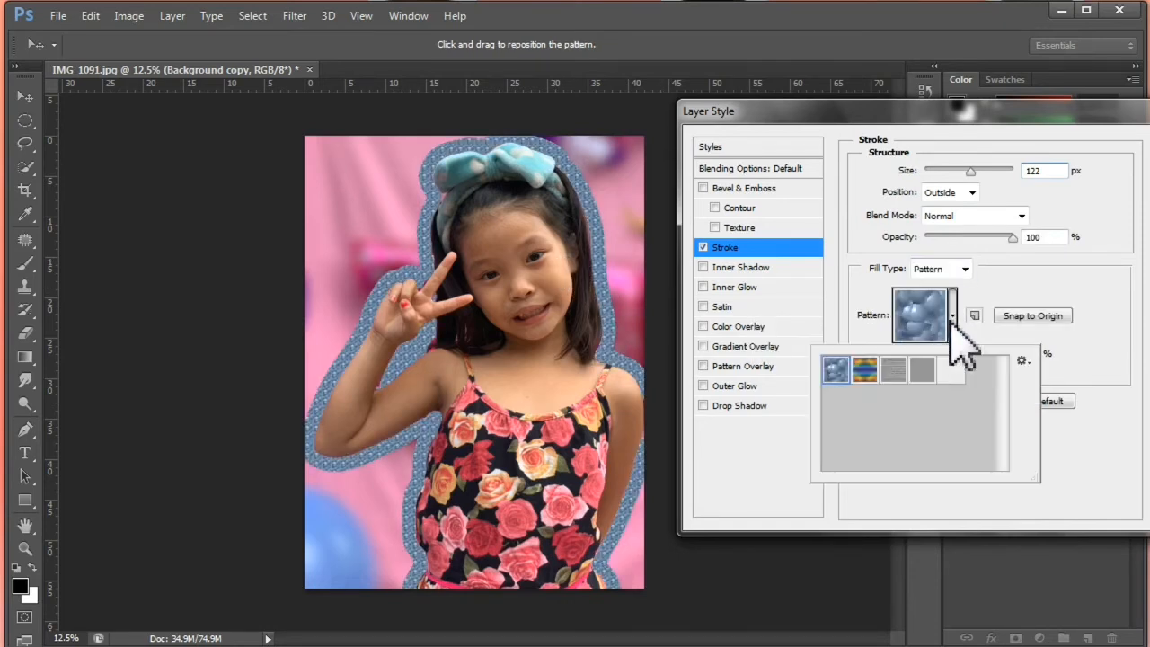
click(864, 370)
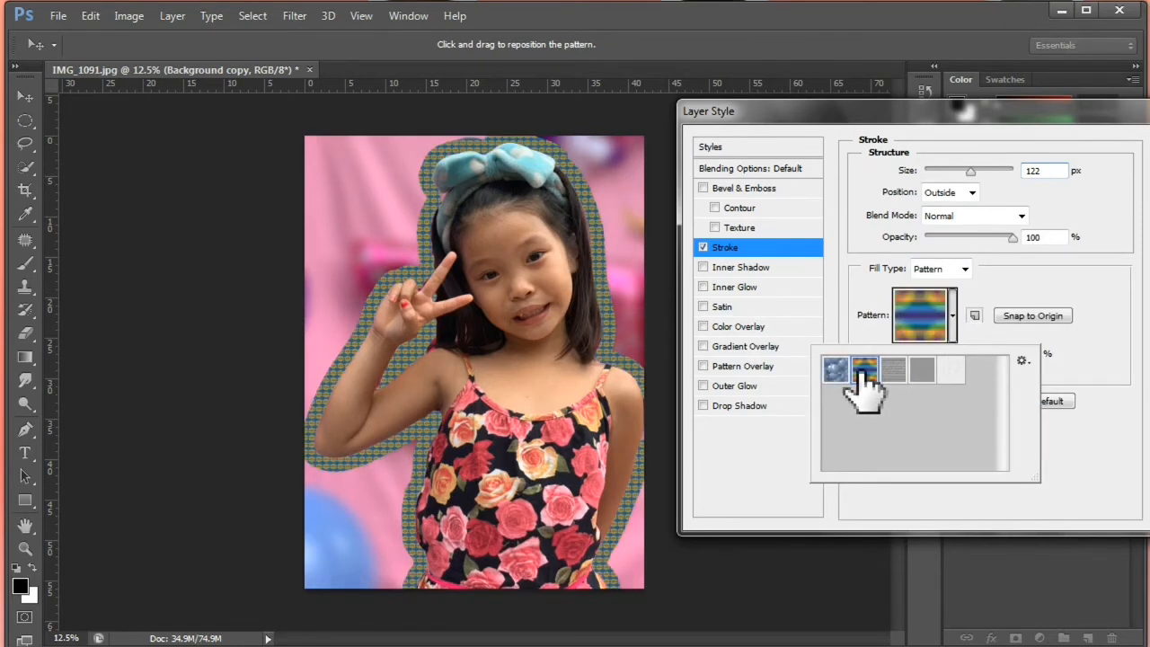
click(963, 269)
click(969, 288)
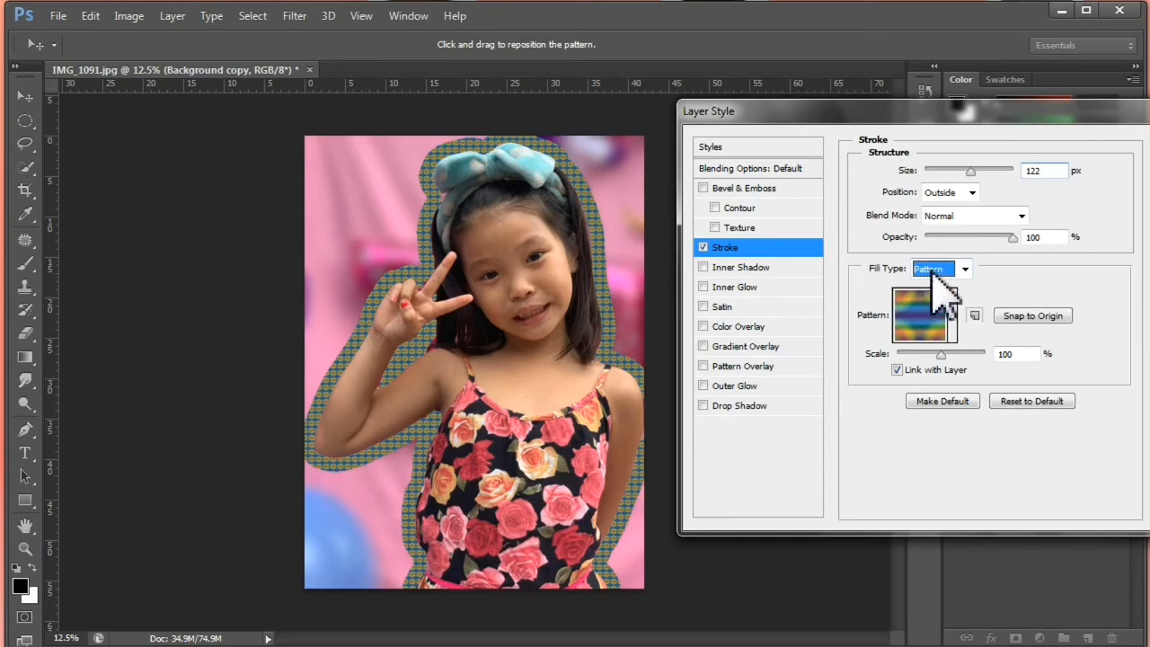
click(965, 269)
click(944, 288)
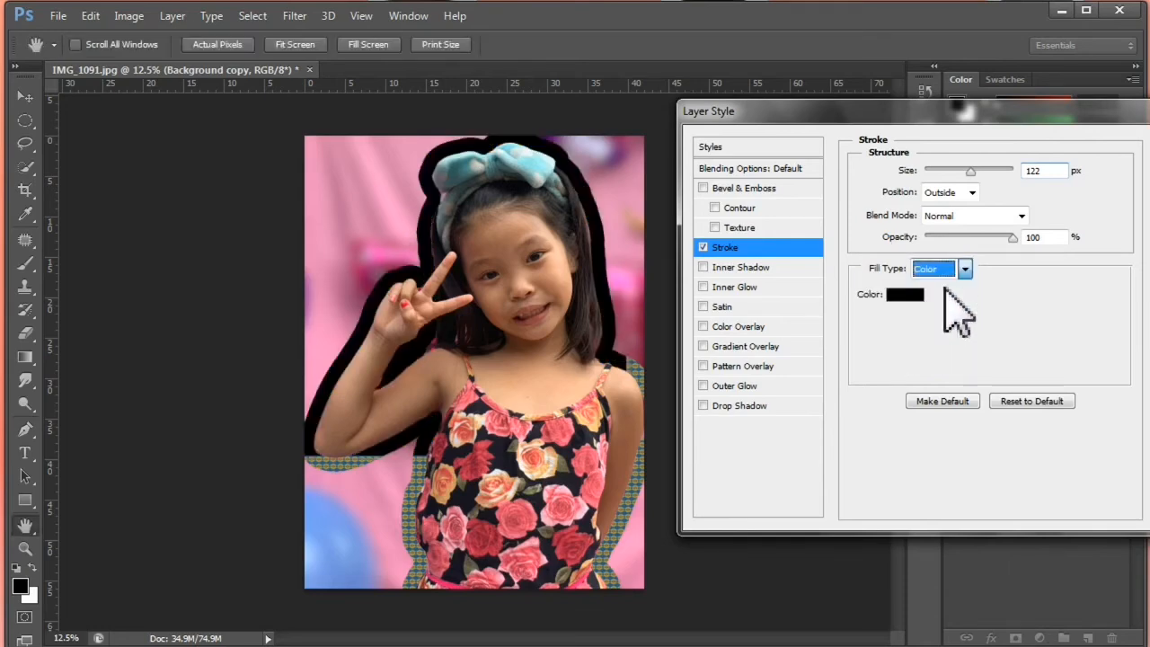
Change the stroke color around the girl to white (ffffff)
click(903, 304)
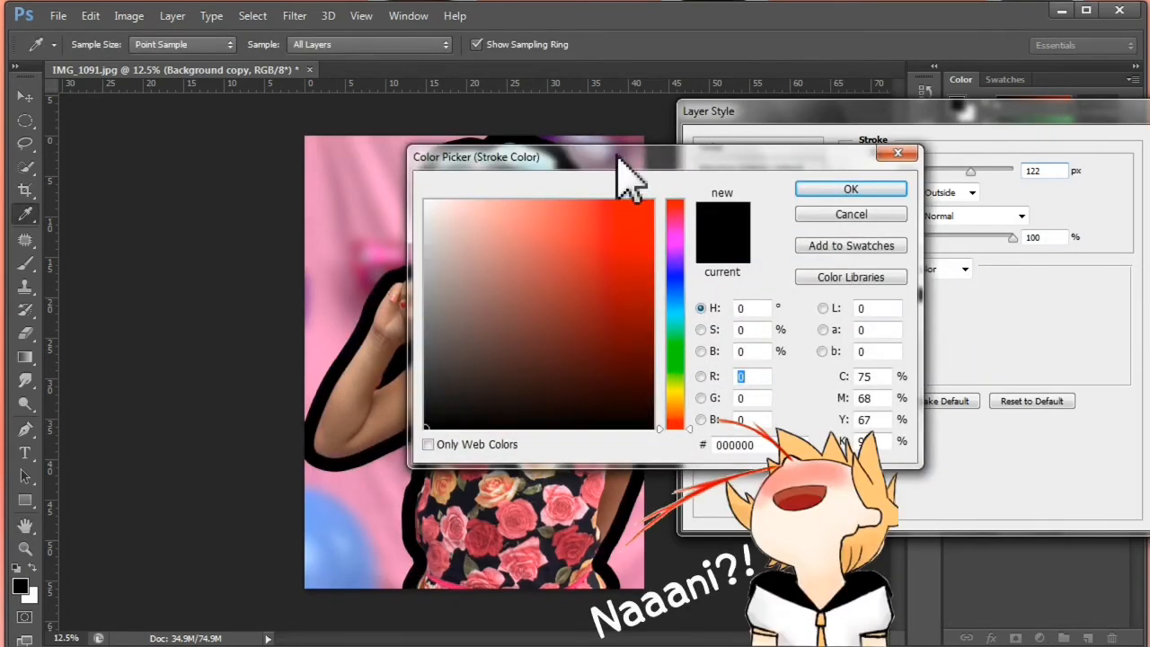
drag(620, 160, 988, 171)
click(951, 264)
drag(810, 243, 820, 359)
click(919, 408)
click(813, 230)
drag(812, 229, 782, 200)
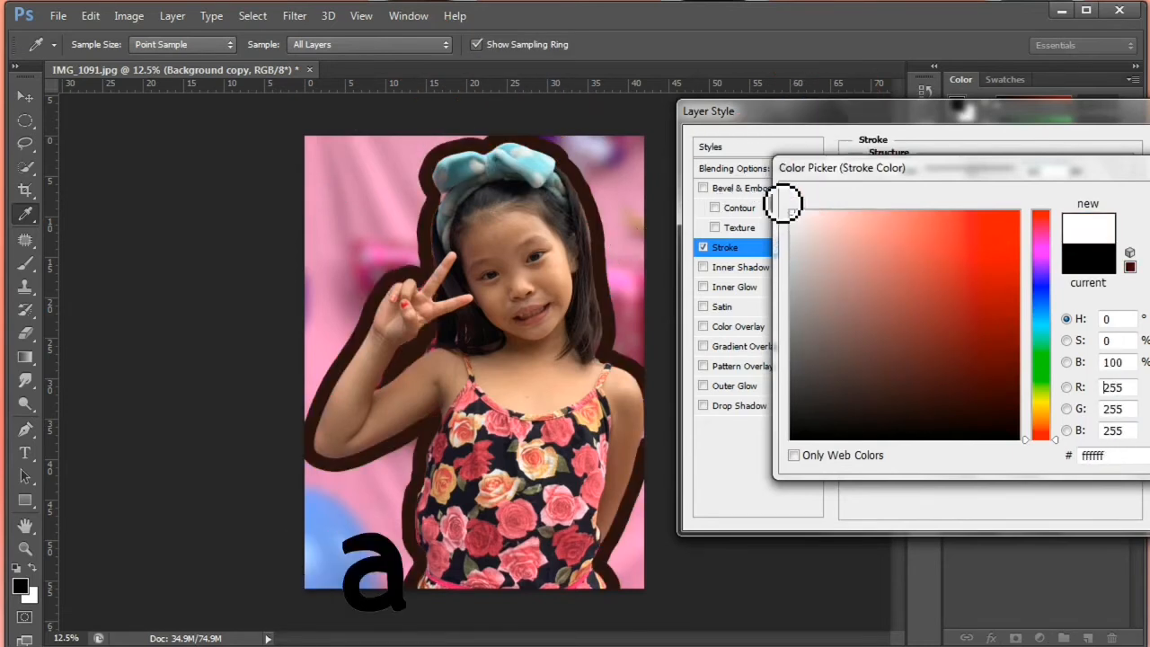
drag(802, 271, 812, 423)
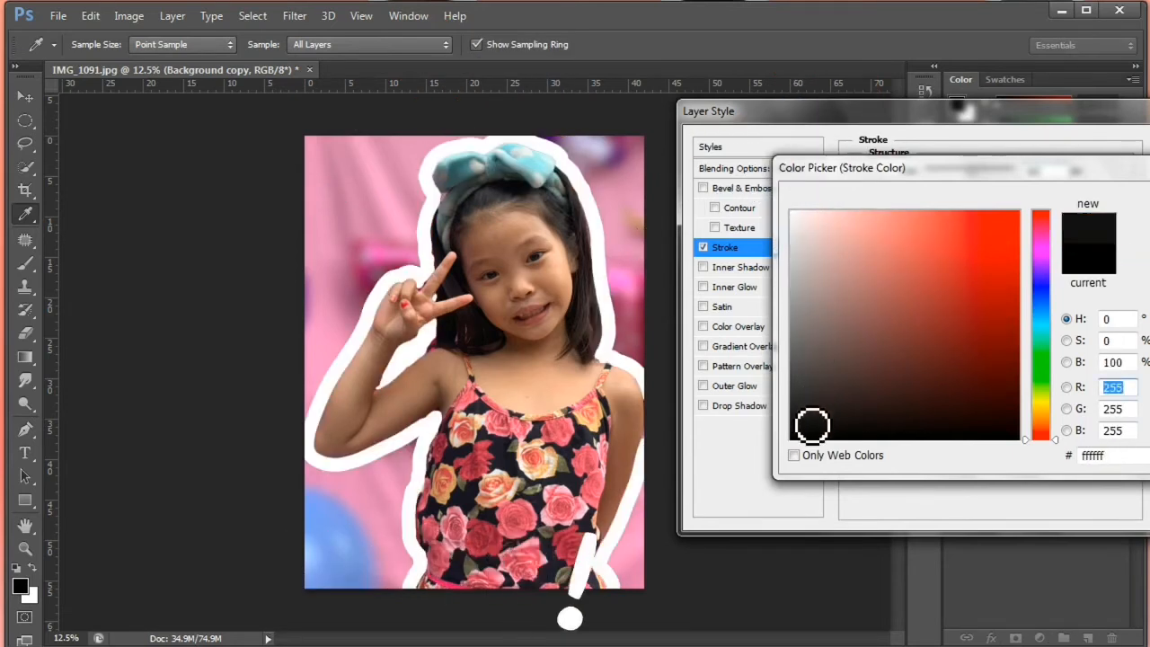
drag(809, 217, 722, 195)
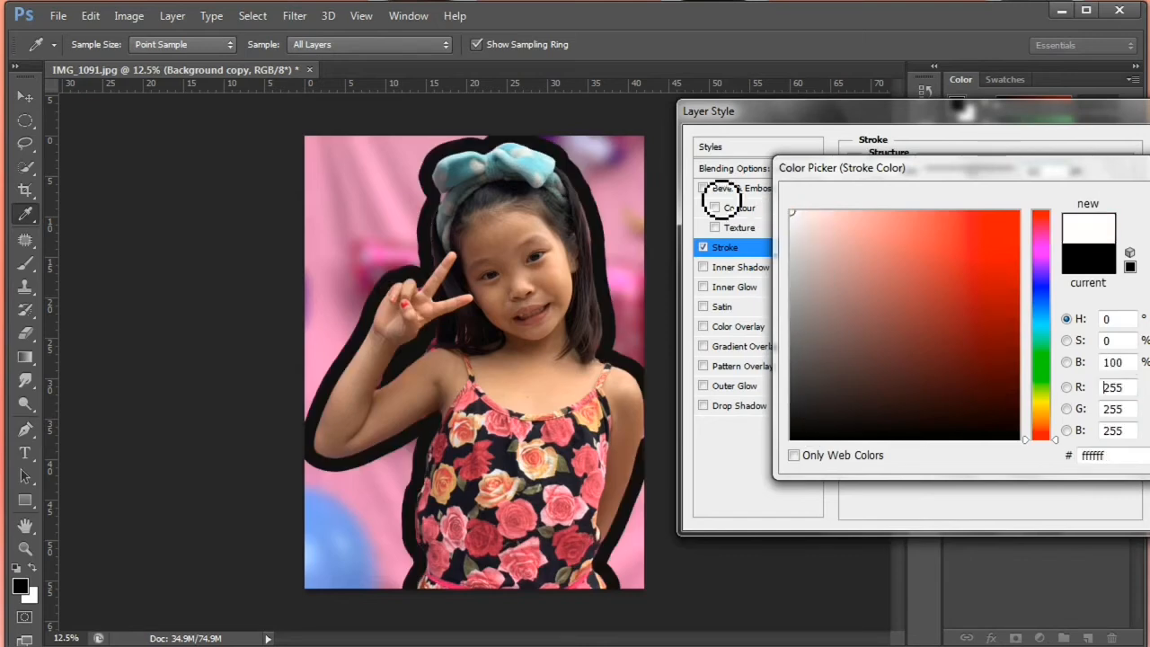
drag(1060, 171, 925, 167)
click(1067, 200)
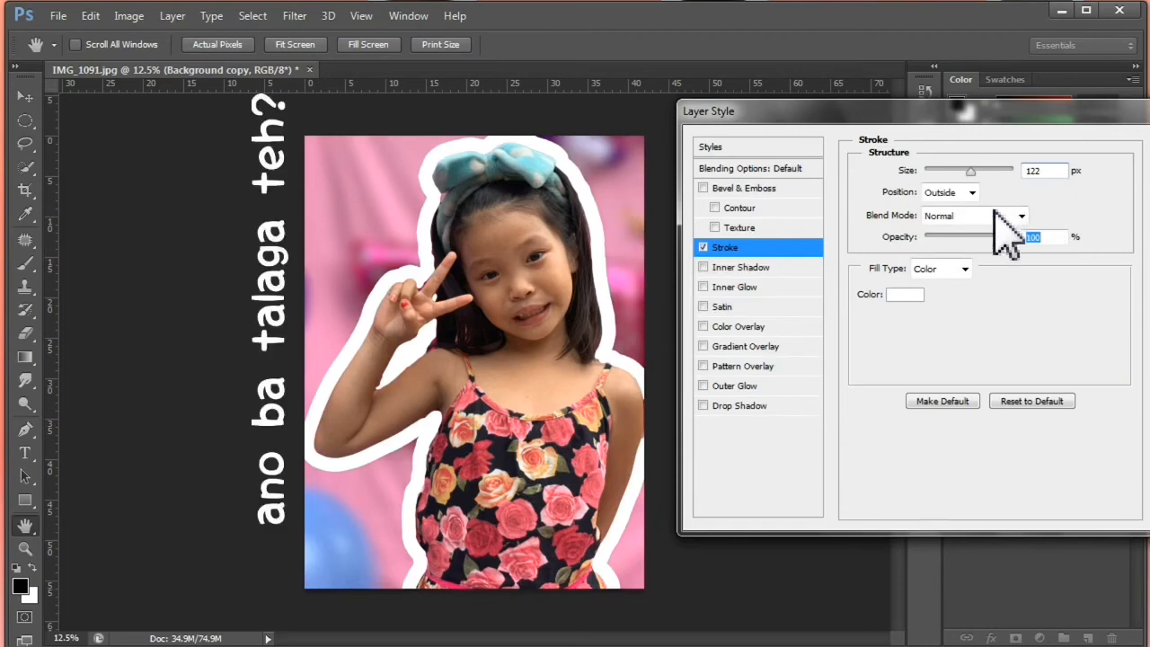
Reduce the white stroke's size to 49 px and apply the layer style
drag(976, 174, 946, 175)
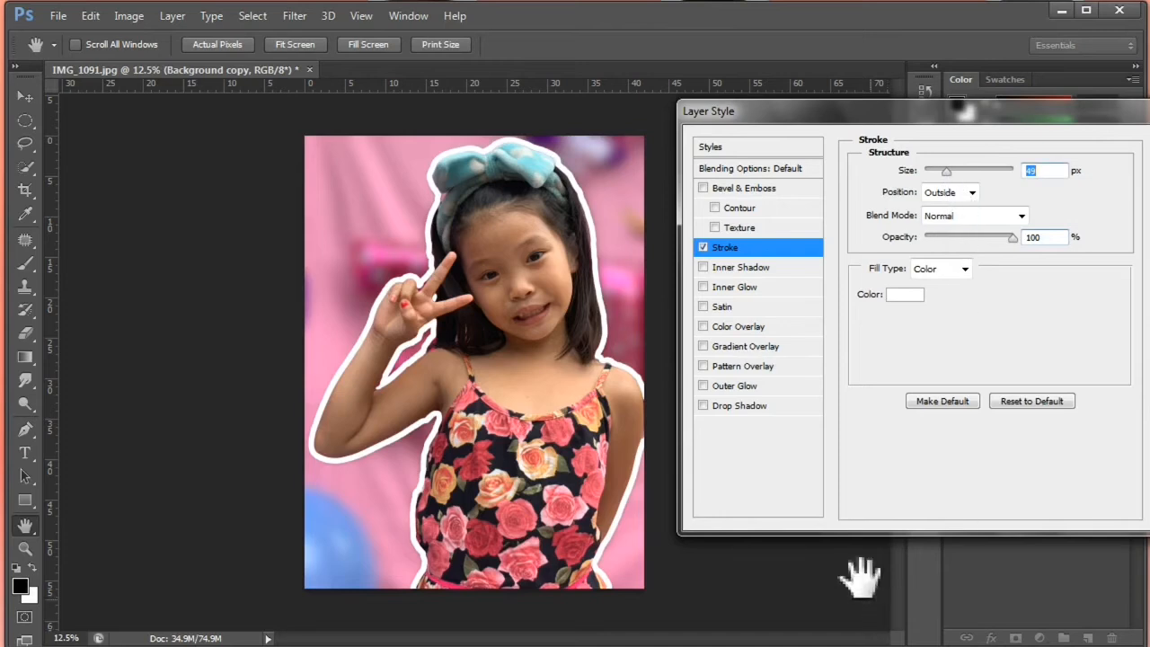
drag(1001, 106, 913, 170)
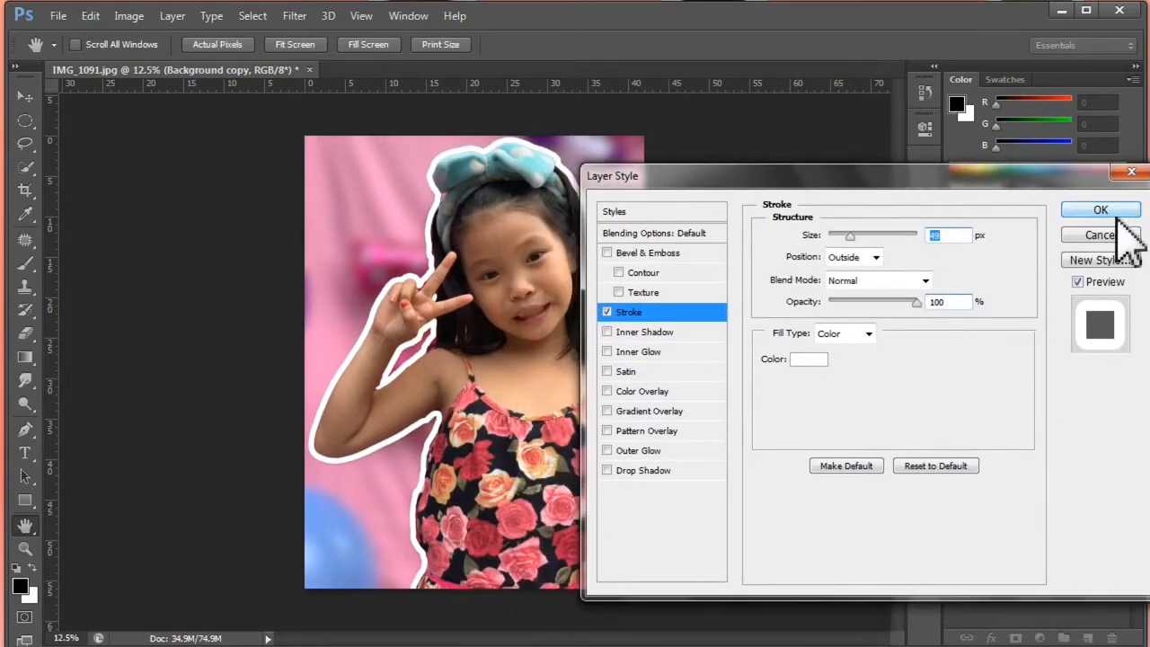
click(1114, 214)
key(w)
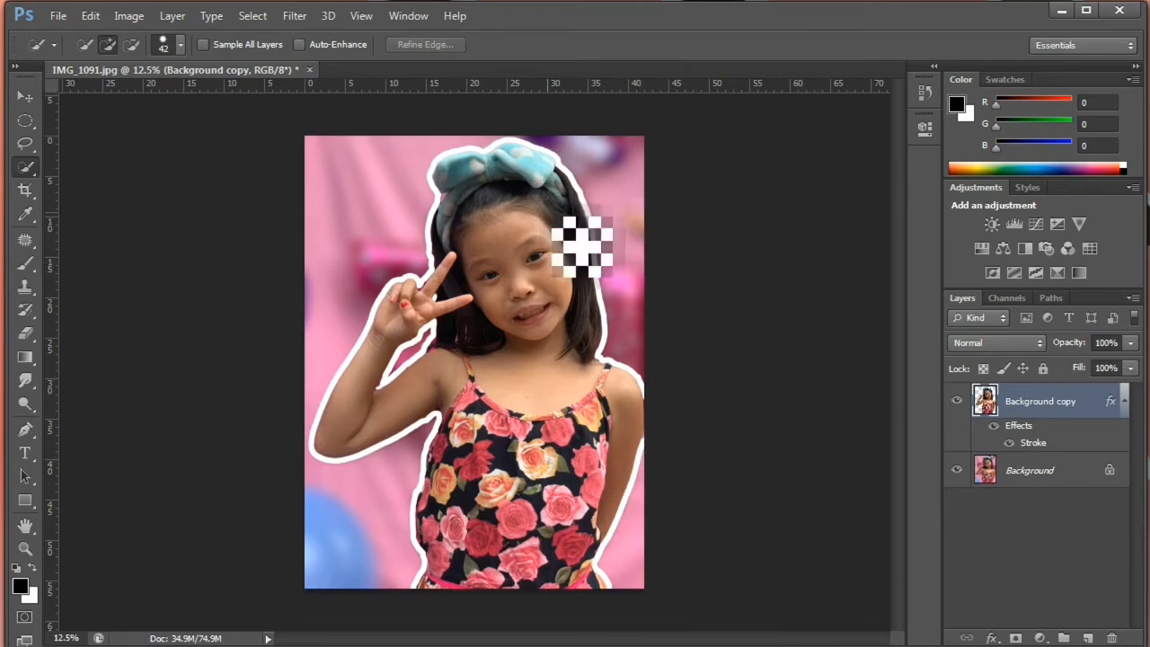
Save a JPEG copy of the edited photo in New folder under the file name IMG_10911.jpg
click(58, 15)
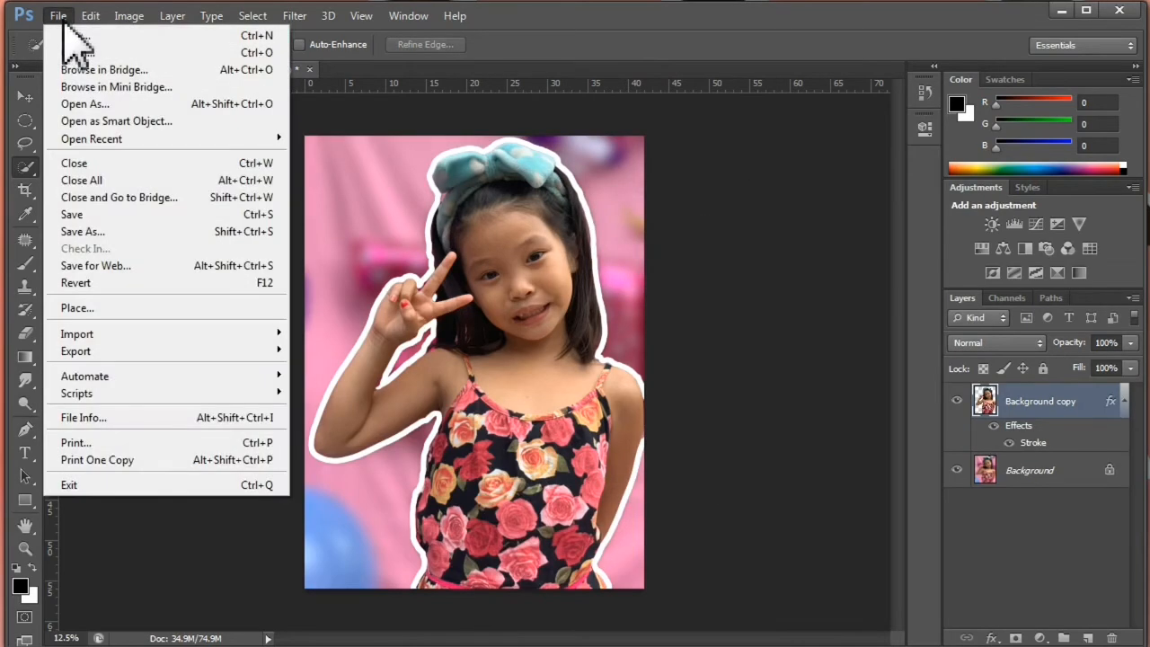
click(70, 215)
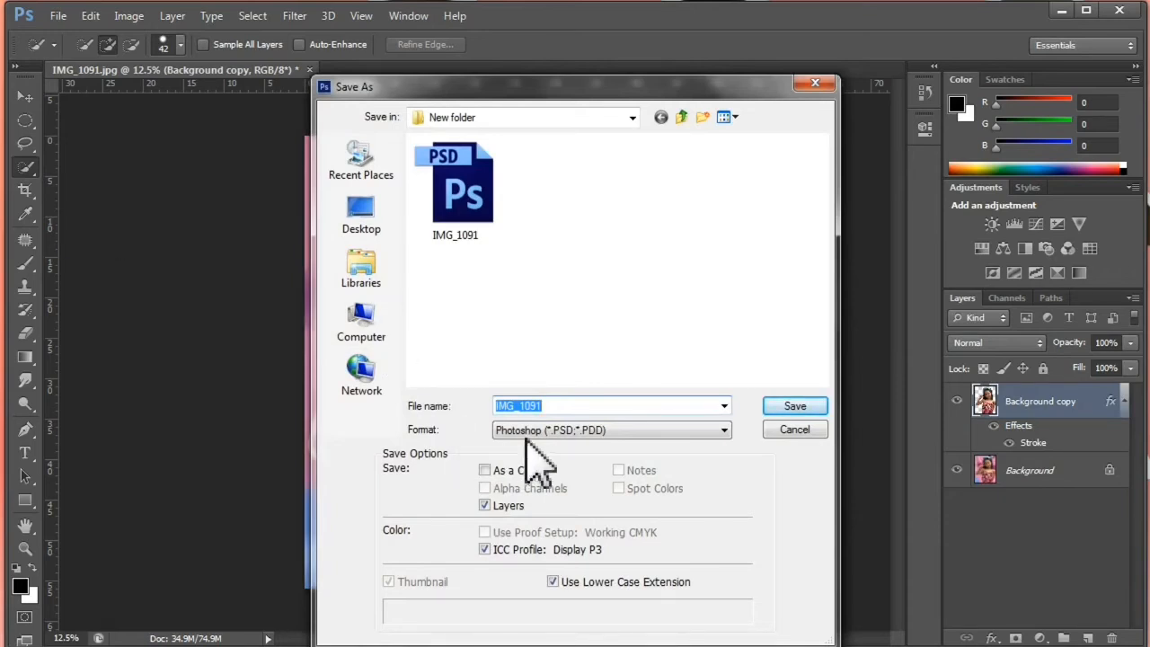
click(528, 429)
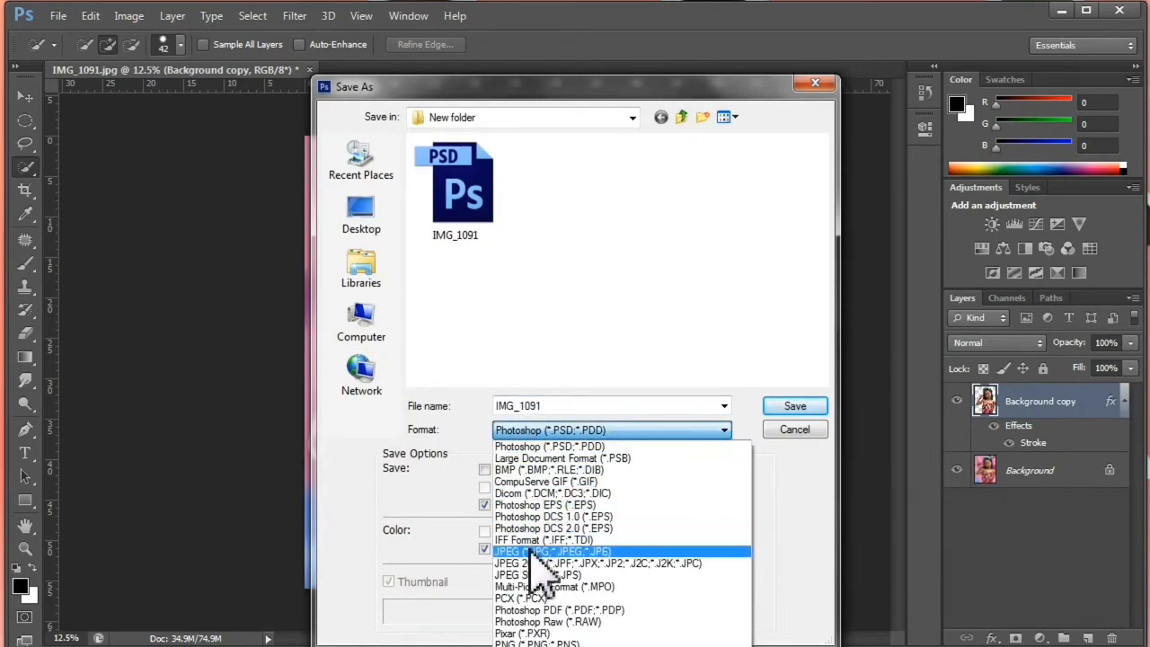
click(530, 551)
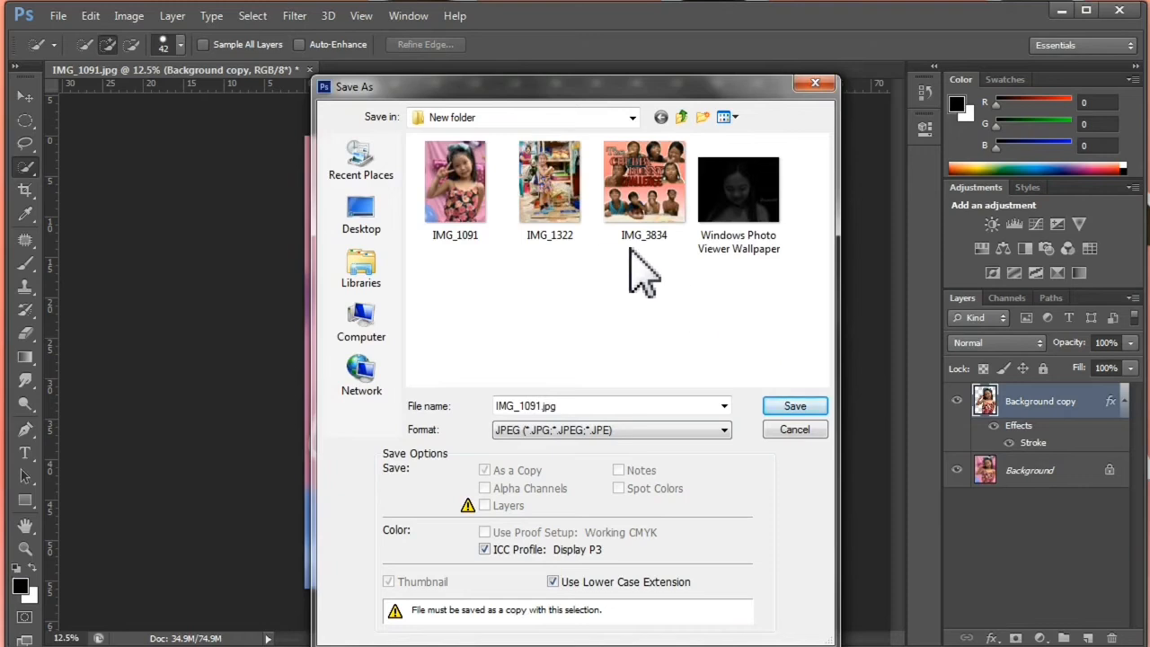
click(789, 407)
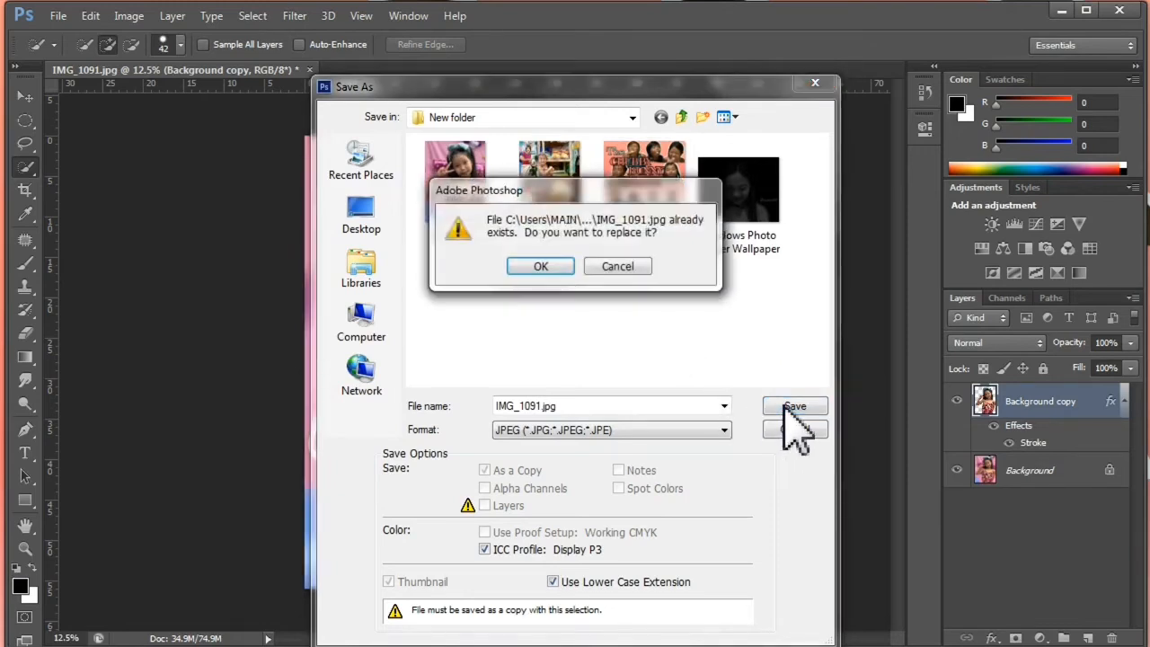
click(618, 267)
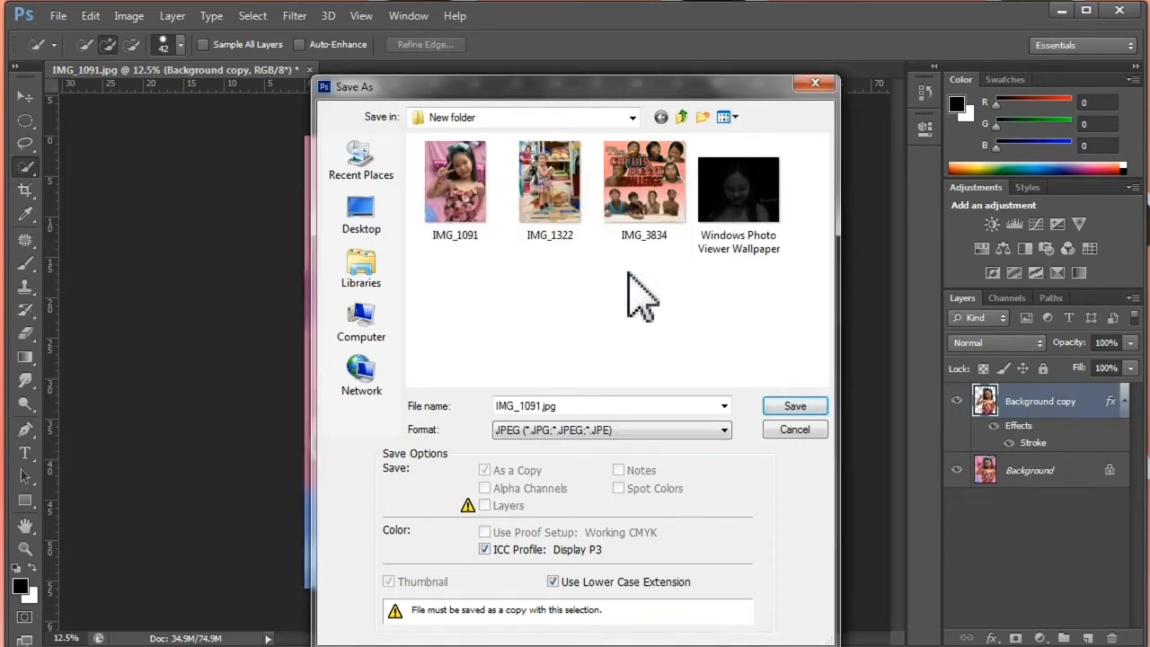
click(539, 406)
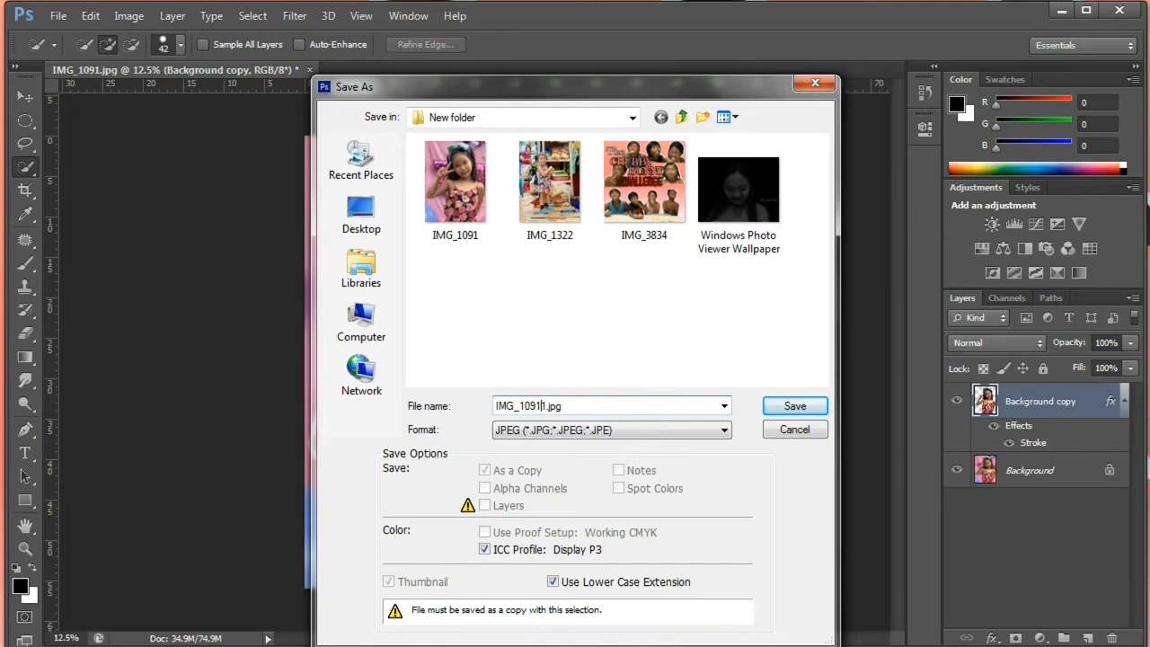
click(783, 406)
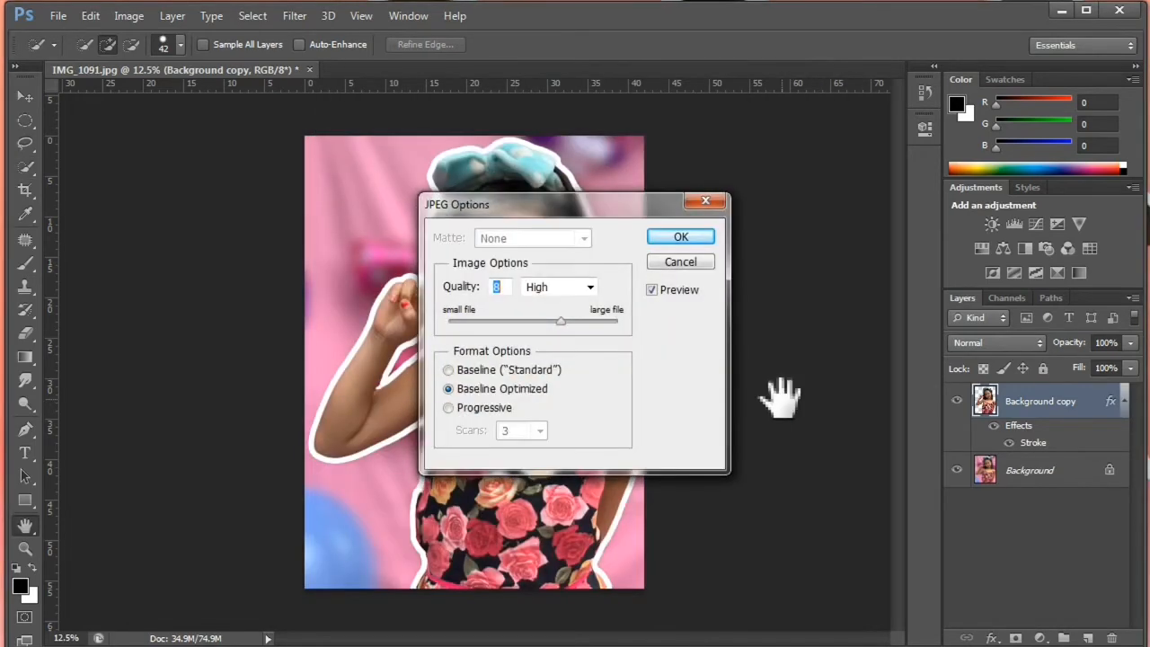
Set the JPEG quality to High (8) with the Baseline Optimized format and complete the export
click(557, 287)
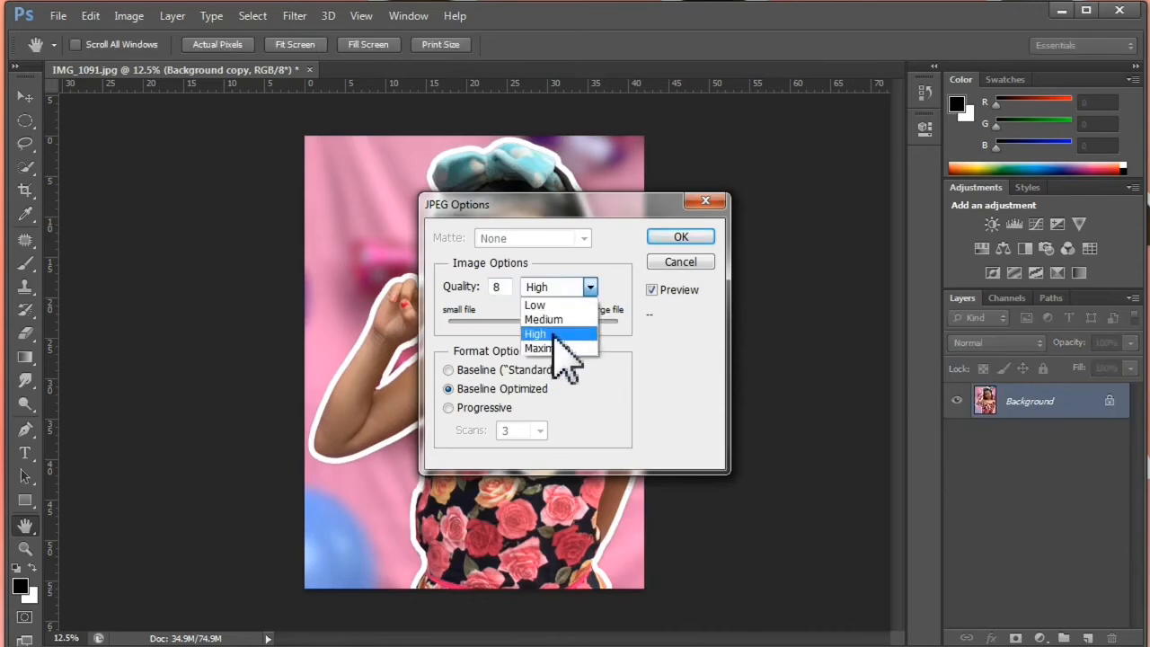
click(575, 327)
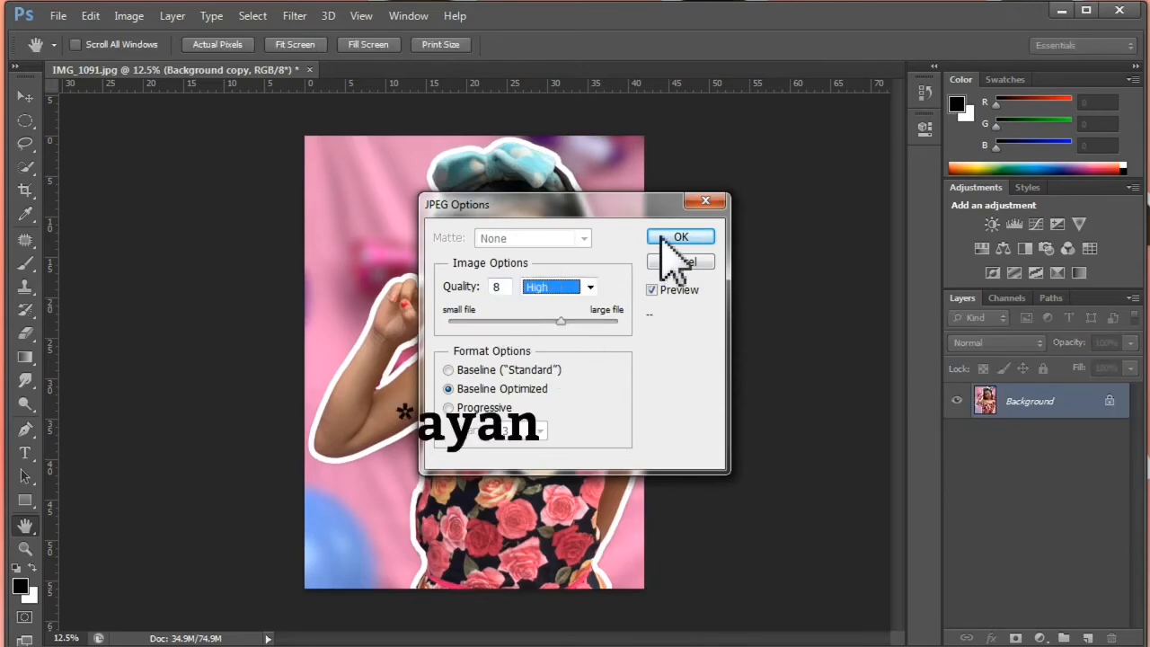
click(665, 237)
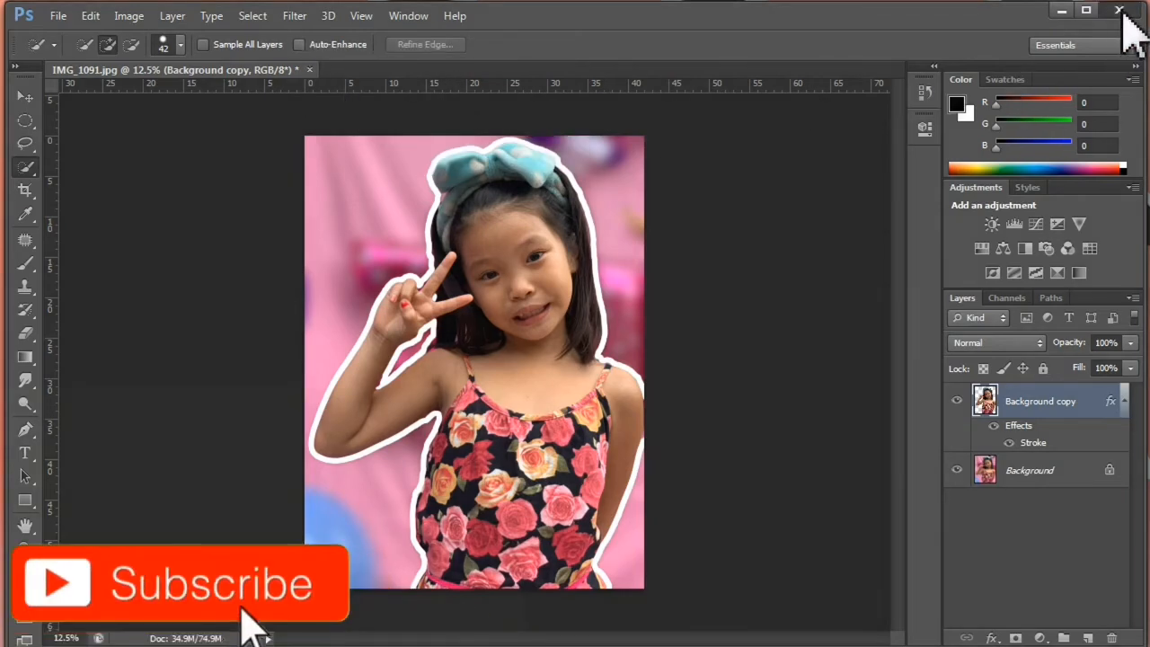
Quit Photoshop, saving the layered document in Photoshop format as IMG_1091 in New folder on the desktop and replacing the existing file
click(1120, 10)
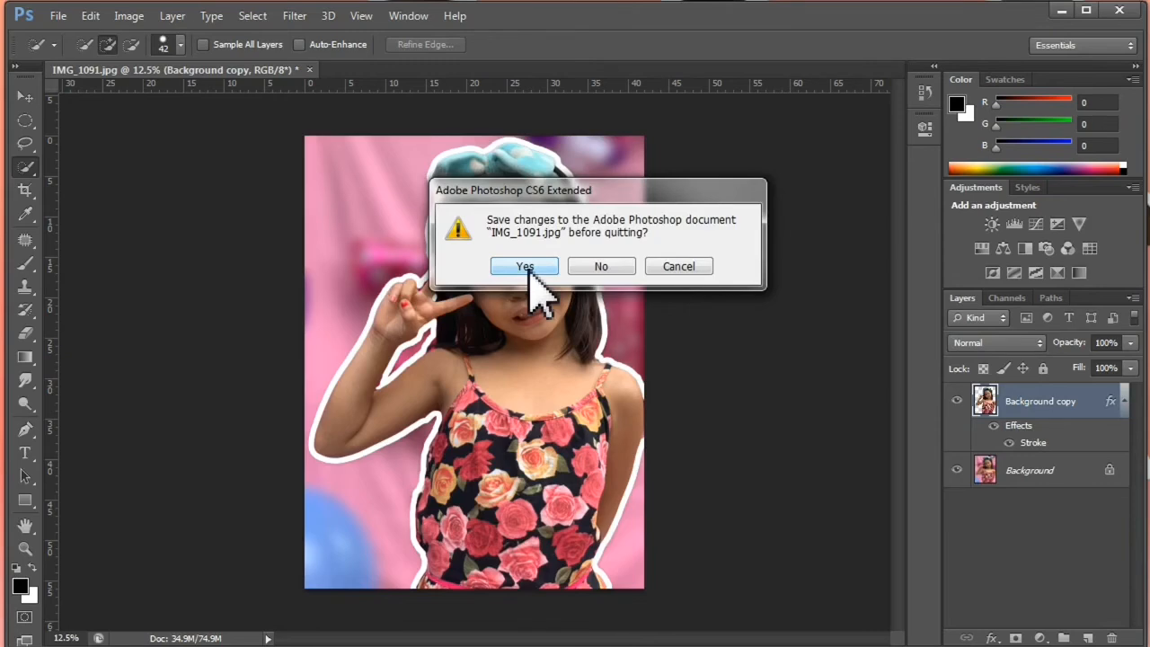
click(529, 269)
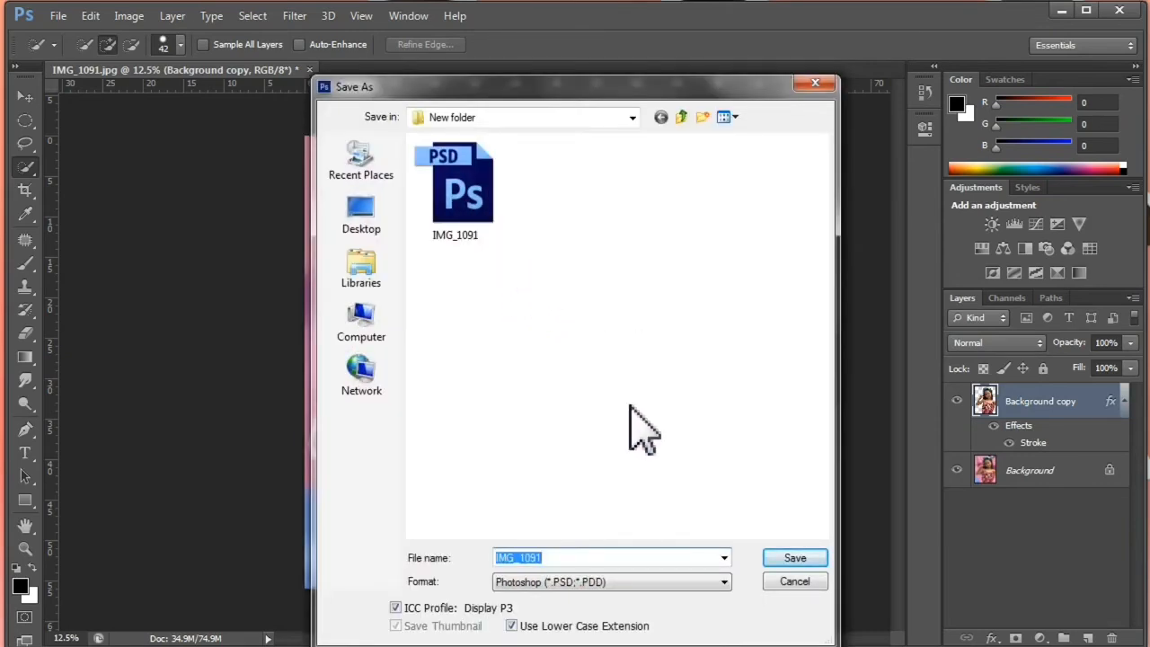
click(575, 593)
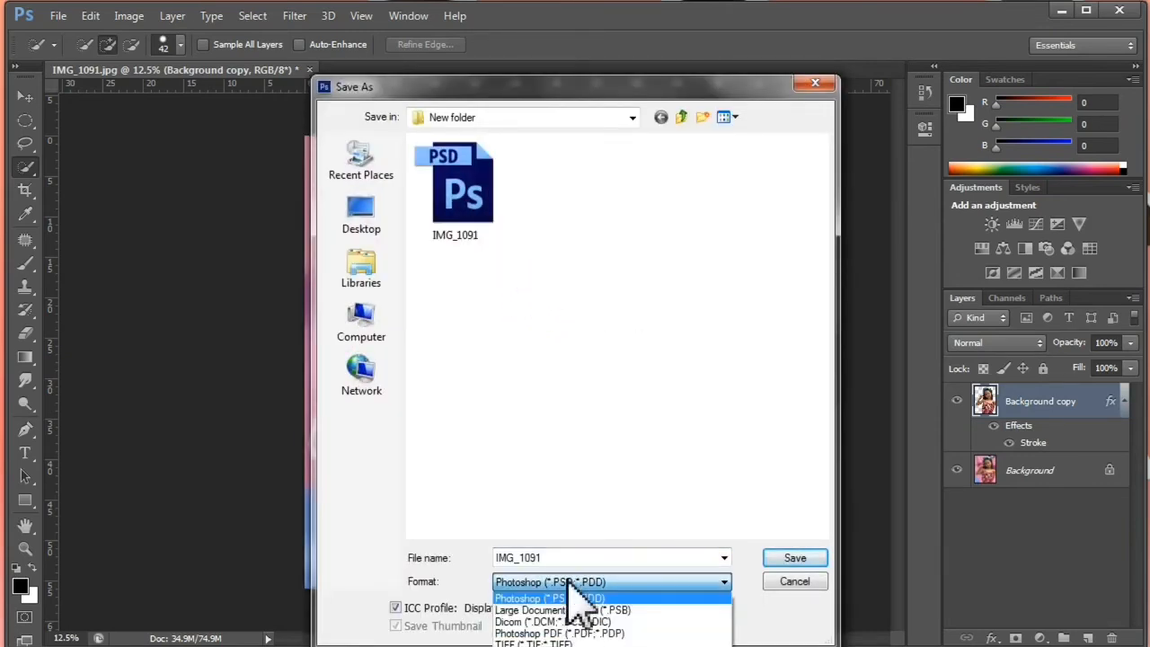
click(568, 586)
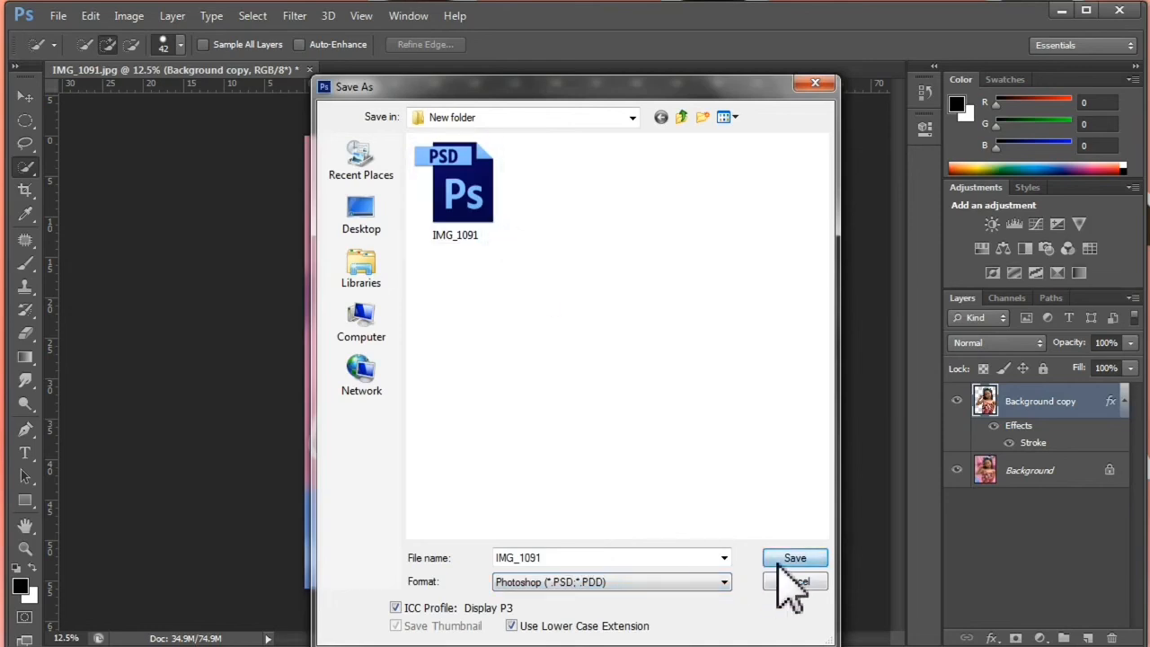
click(778, 563)
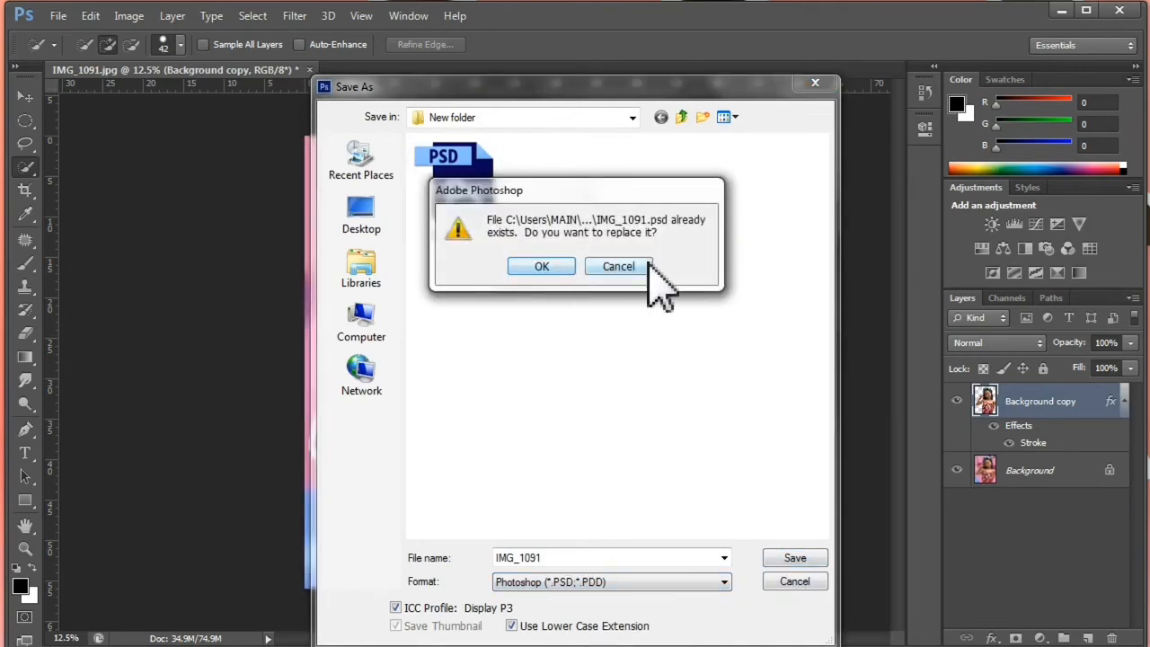
click(642, 265)
click(362, 220)
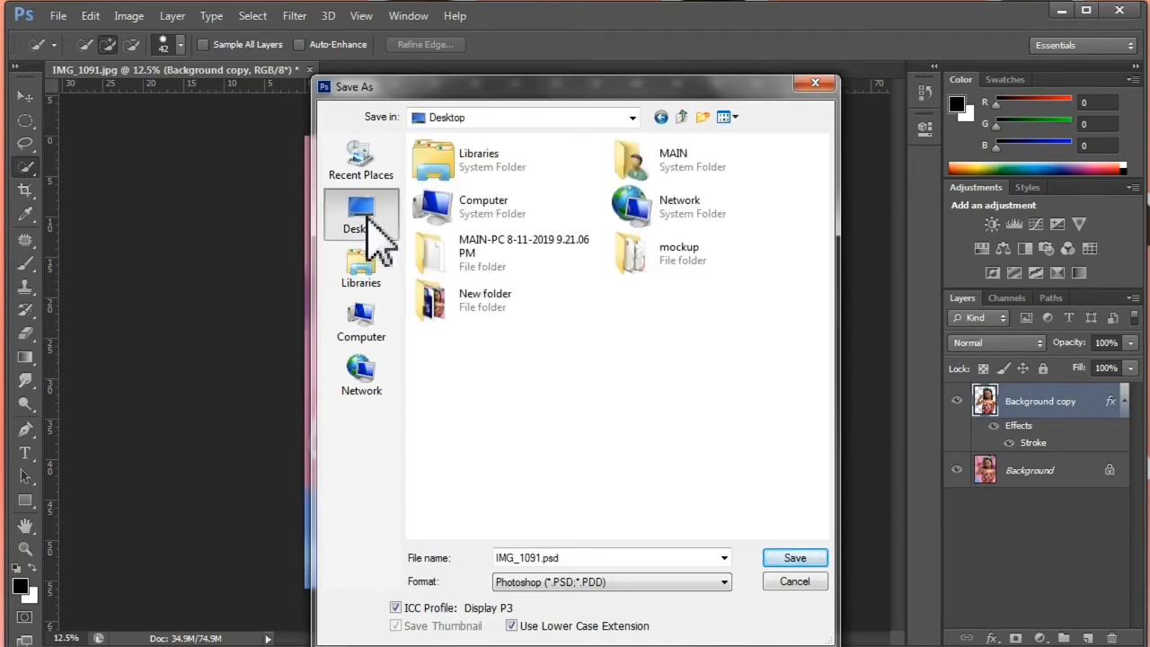
double_click(497, 304)
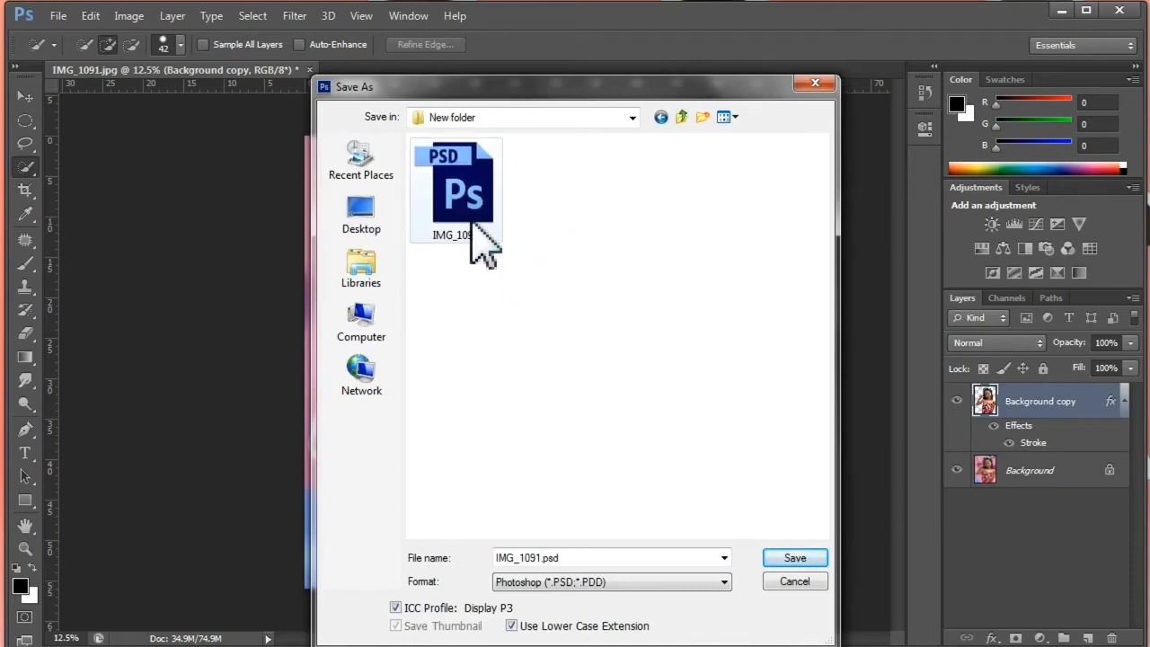
click(471, 226)
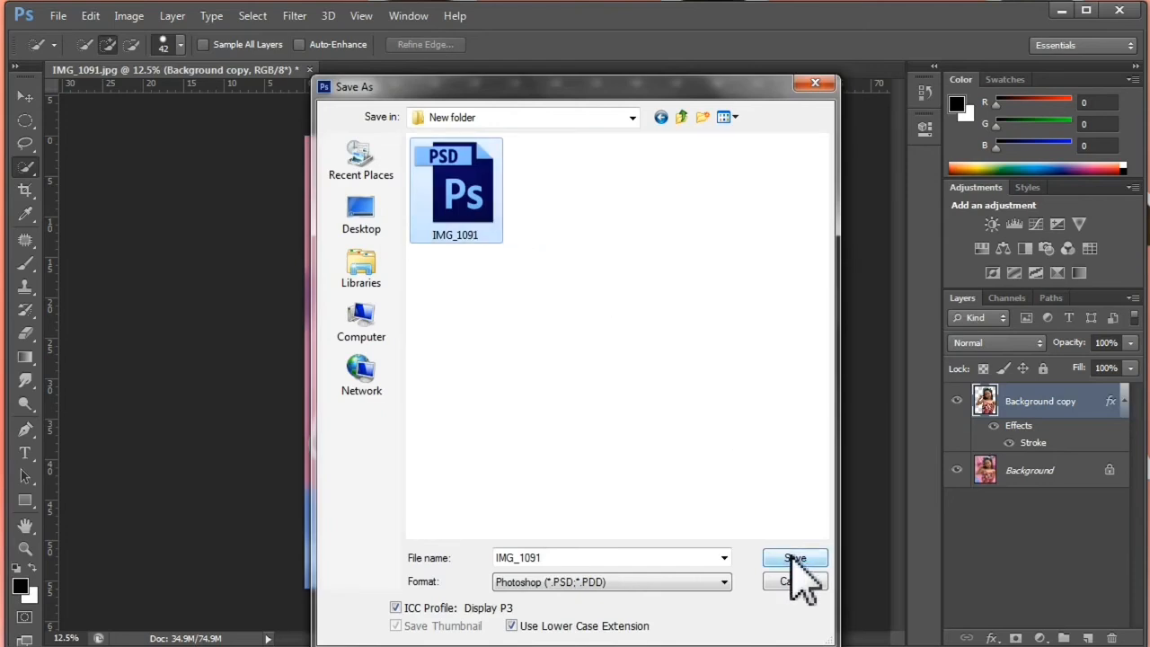
click(795, 559)
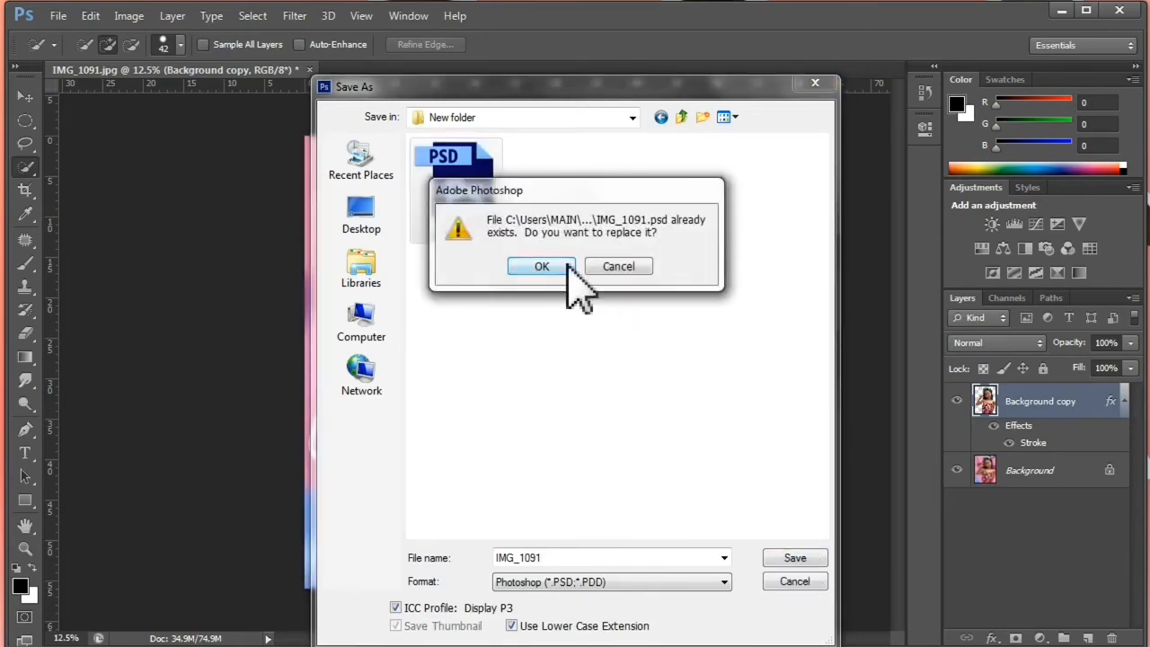
click(559, 267)
click(760, 275)
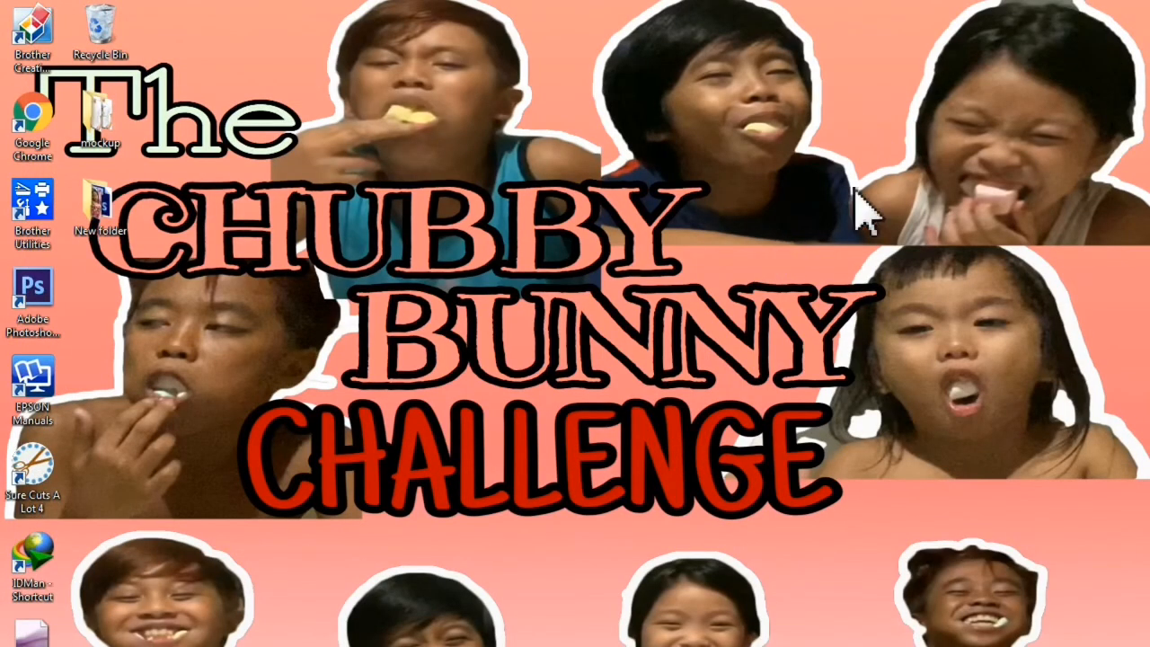
Open New folder on the desktop and preview the IMG_1091 and IMG_10911 photos in Windows Photo Viewer
double_click(99, 211)
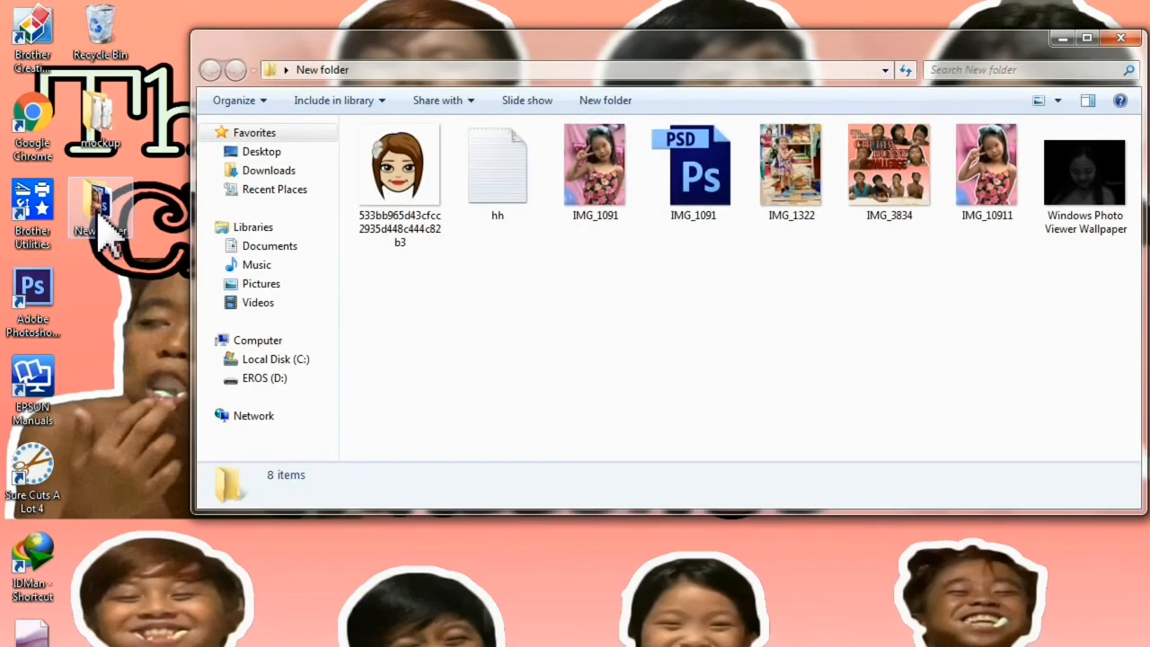
click(603, 207)
ctrl+click(982, 215)
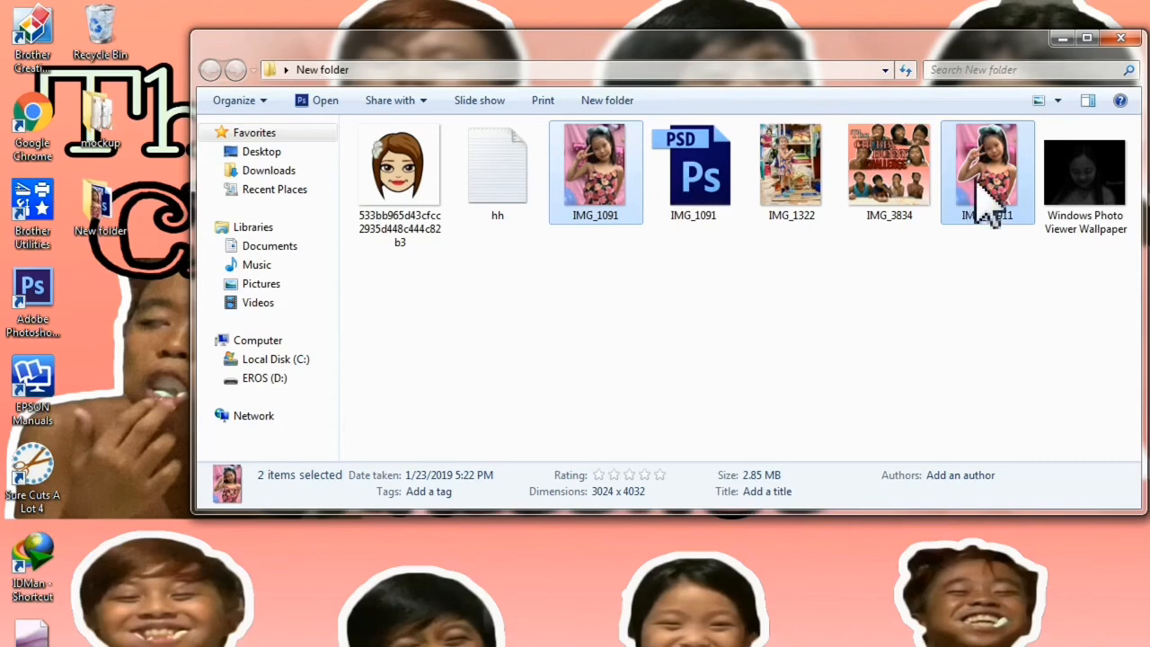
right_click(984, 204)
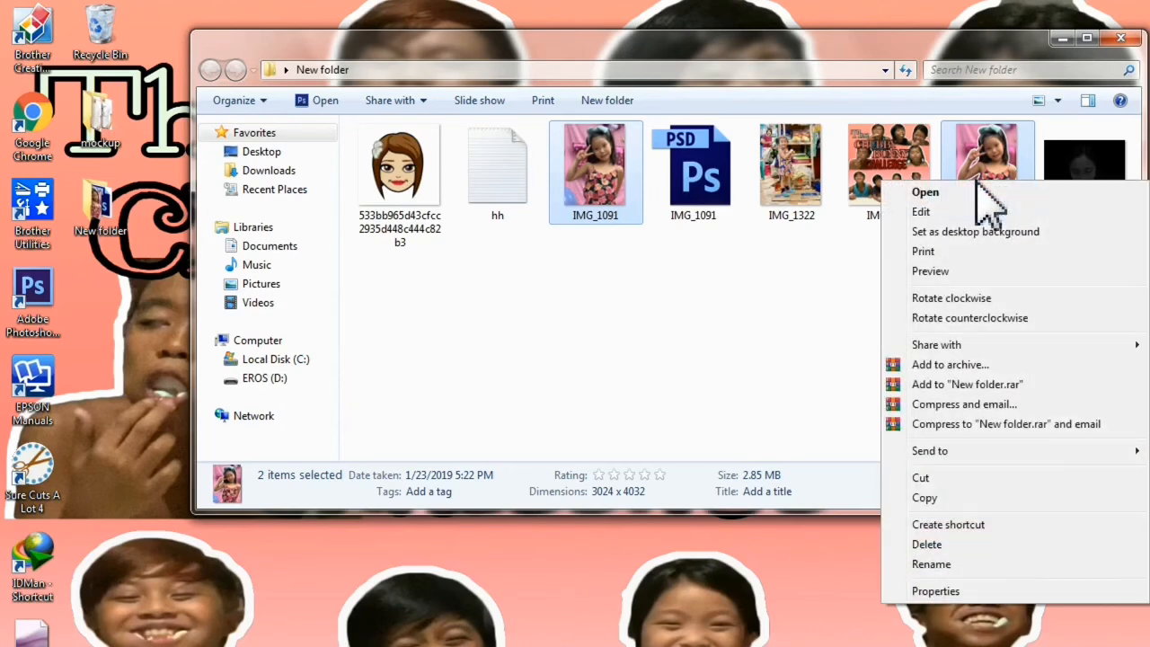
click(904, 272)
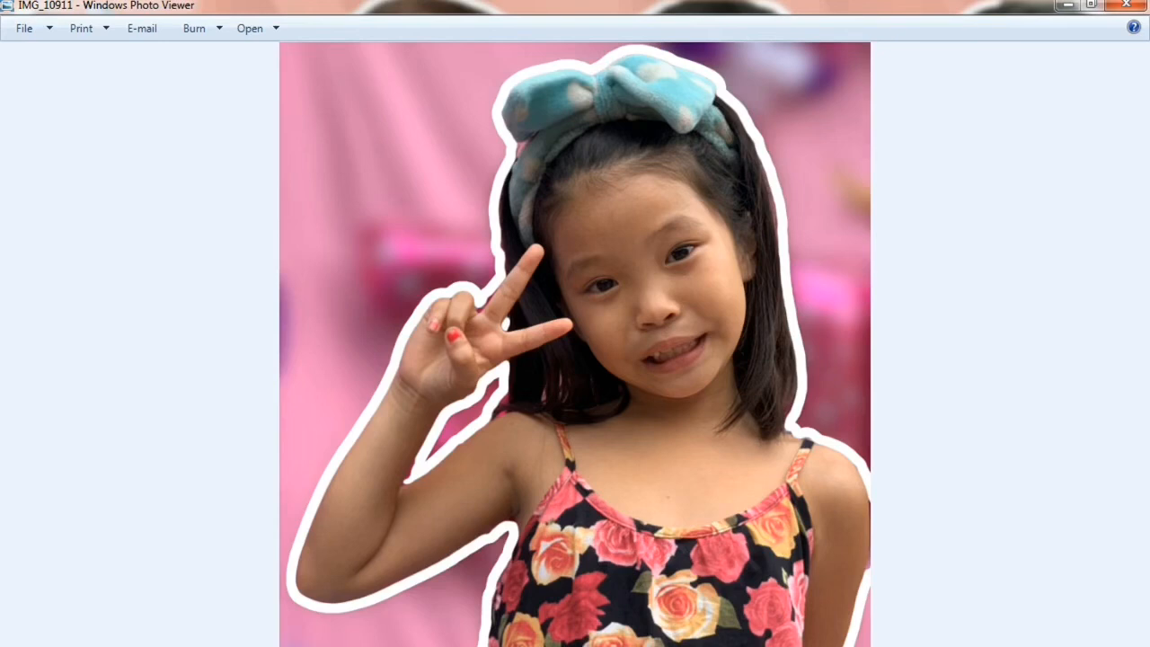
Show the original IMG_1091 photo and shrink the viewer window so the whole window fits on the desktop
key(Left)
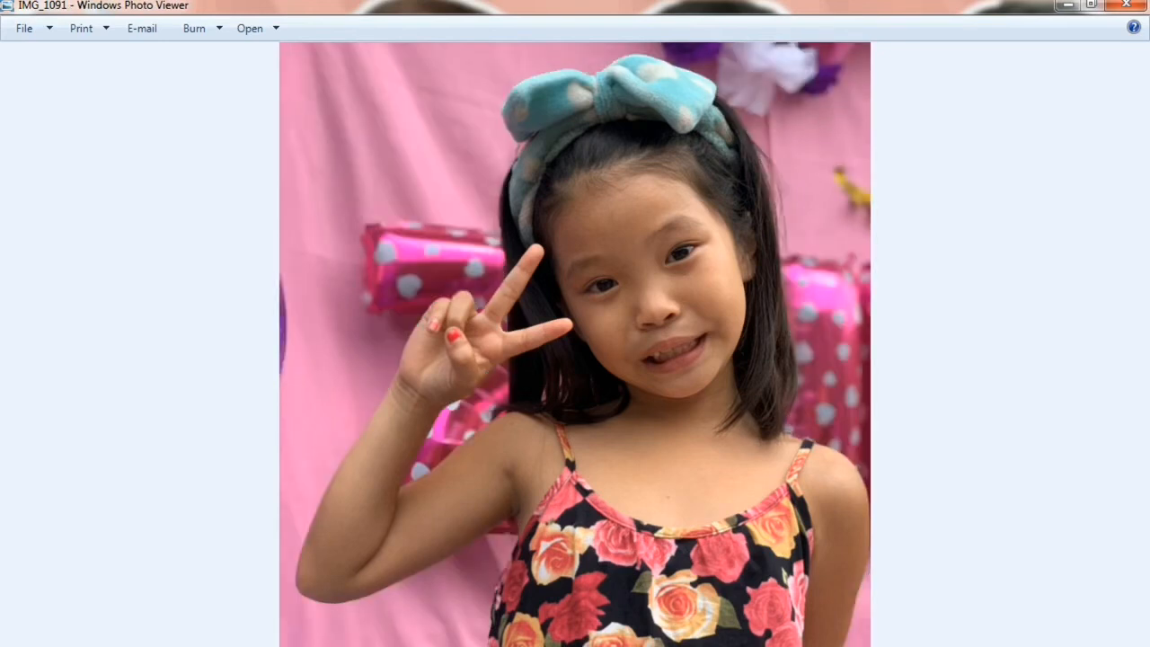
double_click(953, 10)
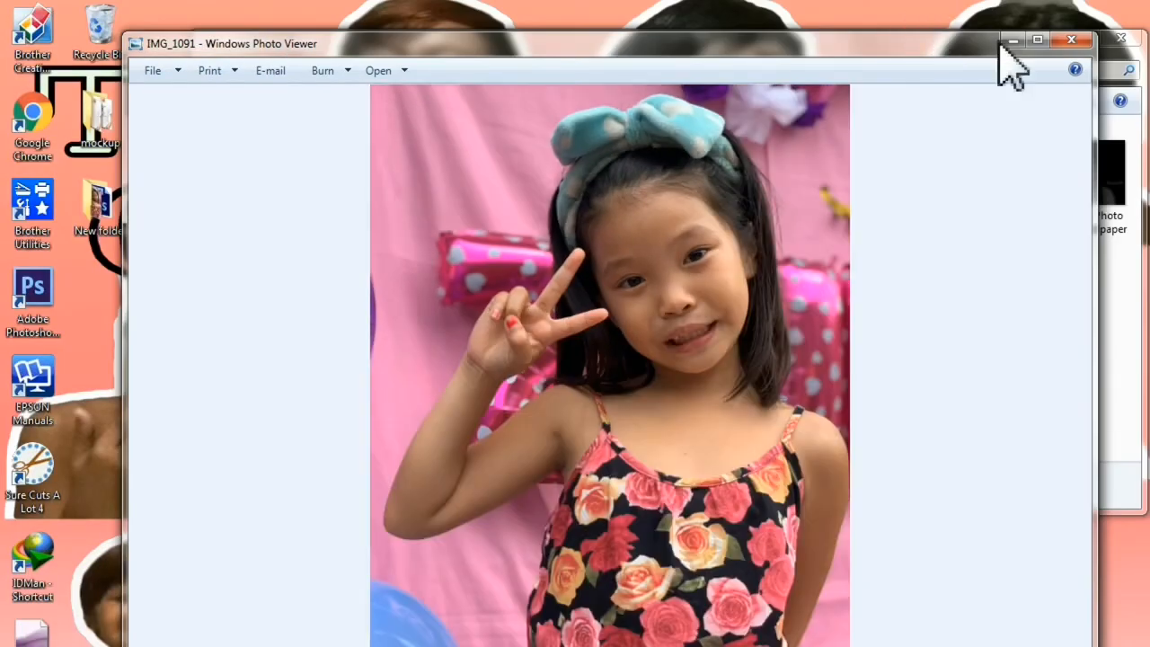
drag(1101, 32, 946, 121)
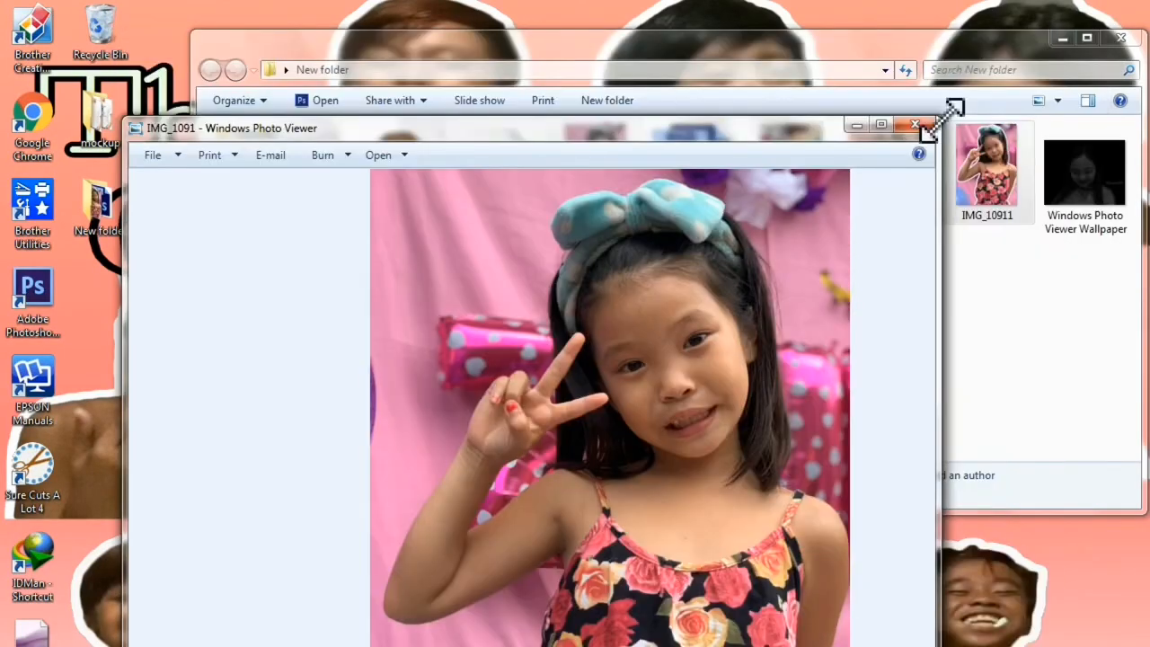
drag(735, 154, 748, 45)
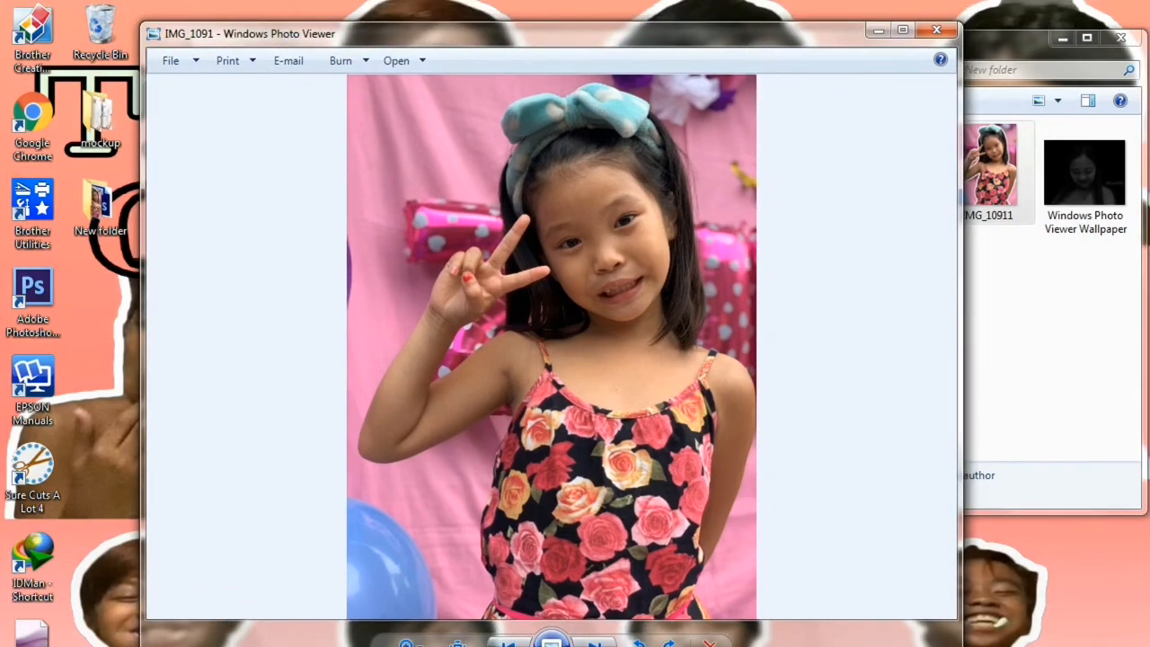
drag(570, 646, 570, 561)
Compare the edited IMG_10911 photo with the original IMG_1091, and close the viewer and the folder window
click(607, 535)
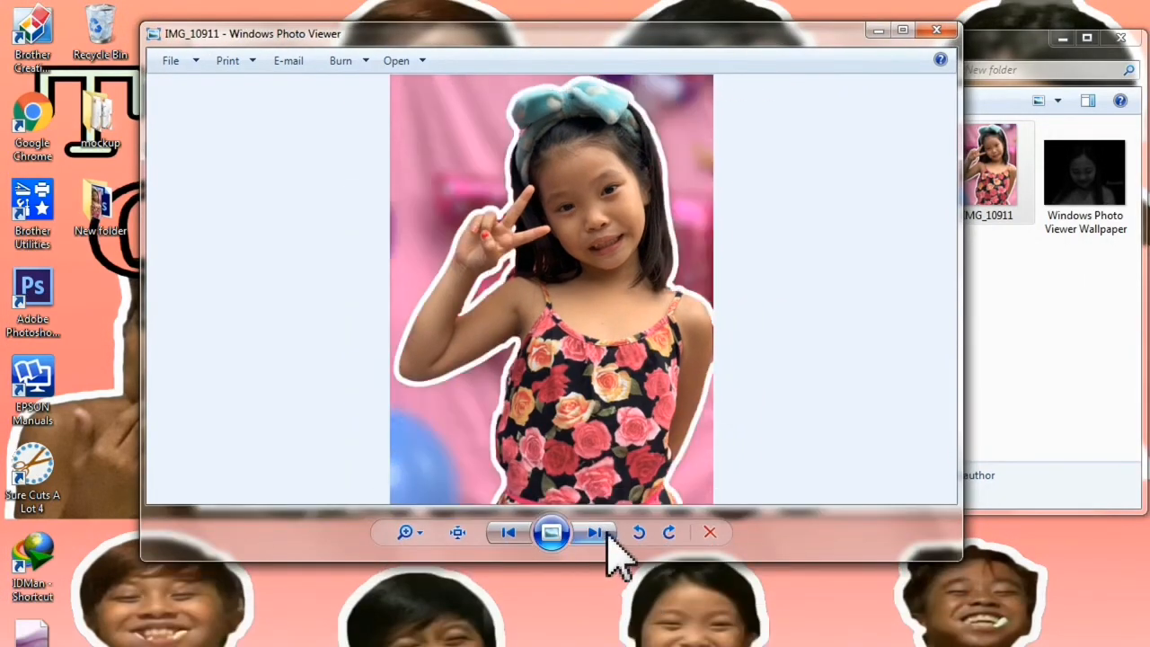
click(509, 534)
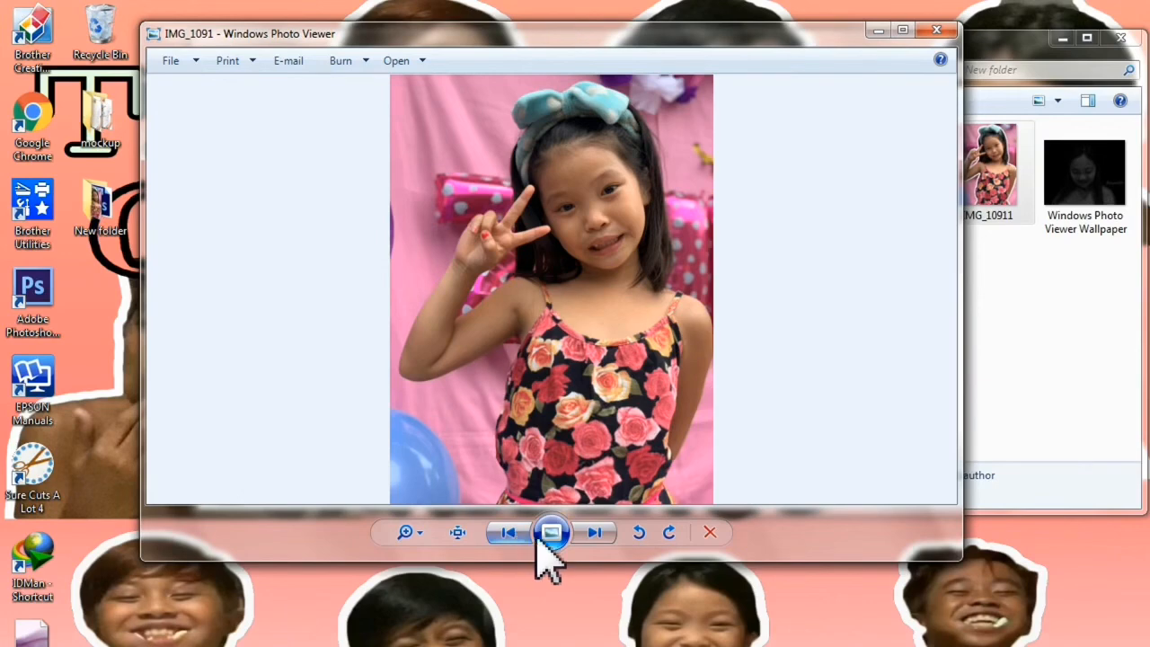
click(594, 537)
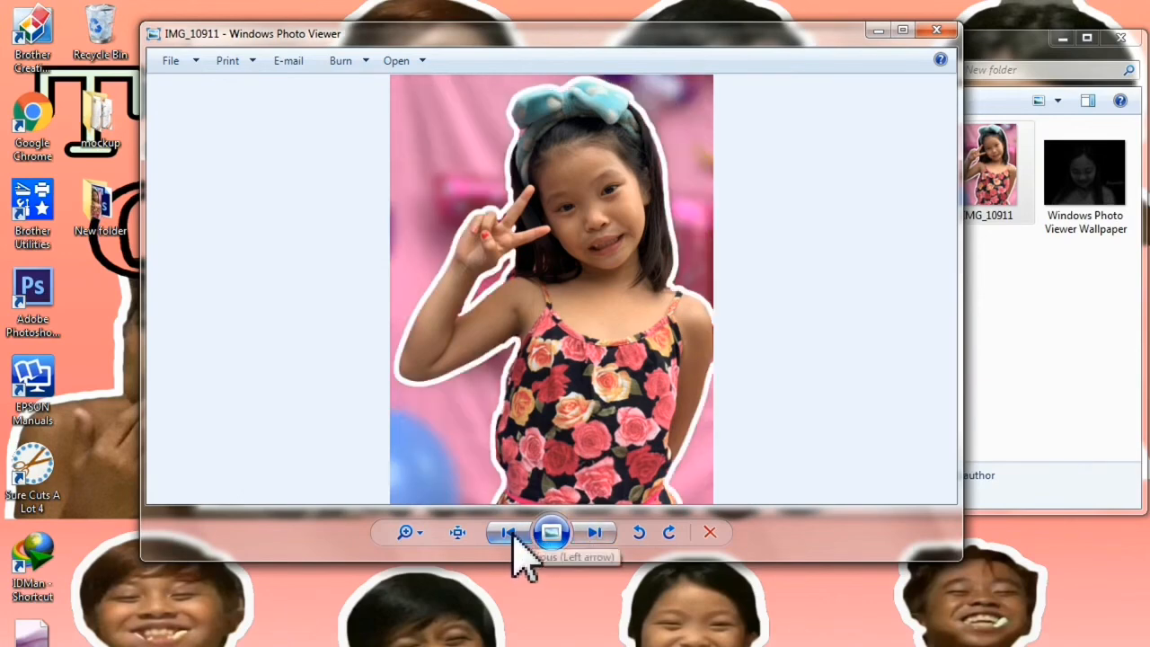
click(936, 30)
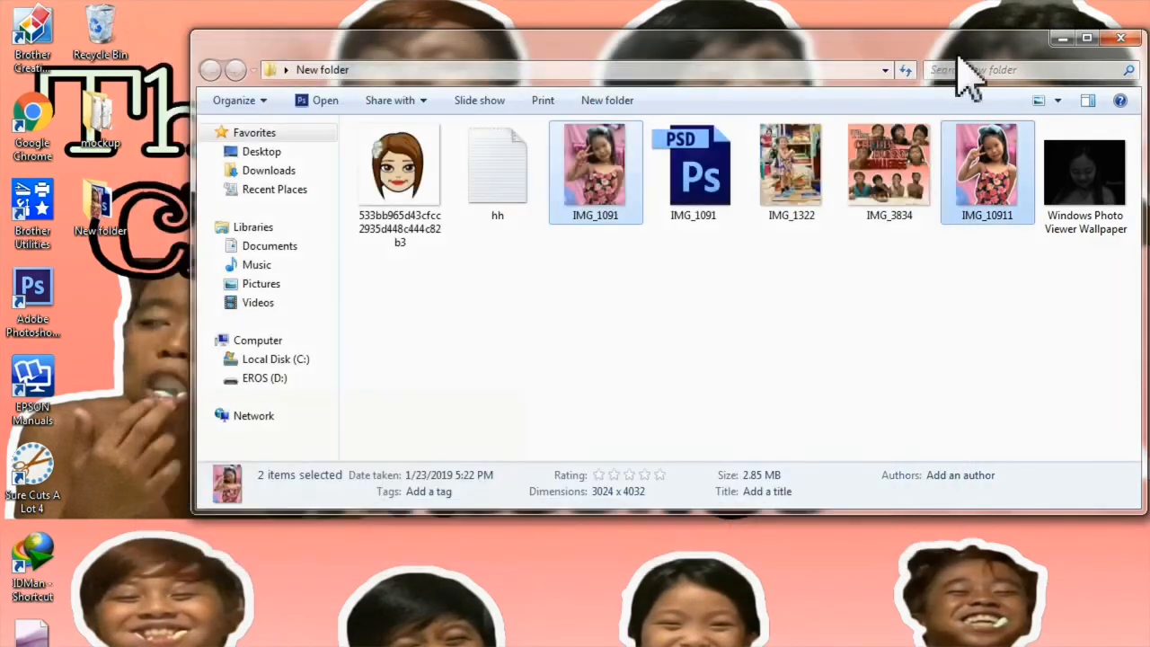
click(1121, 39)
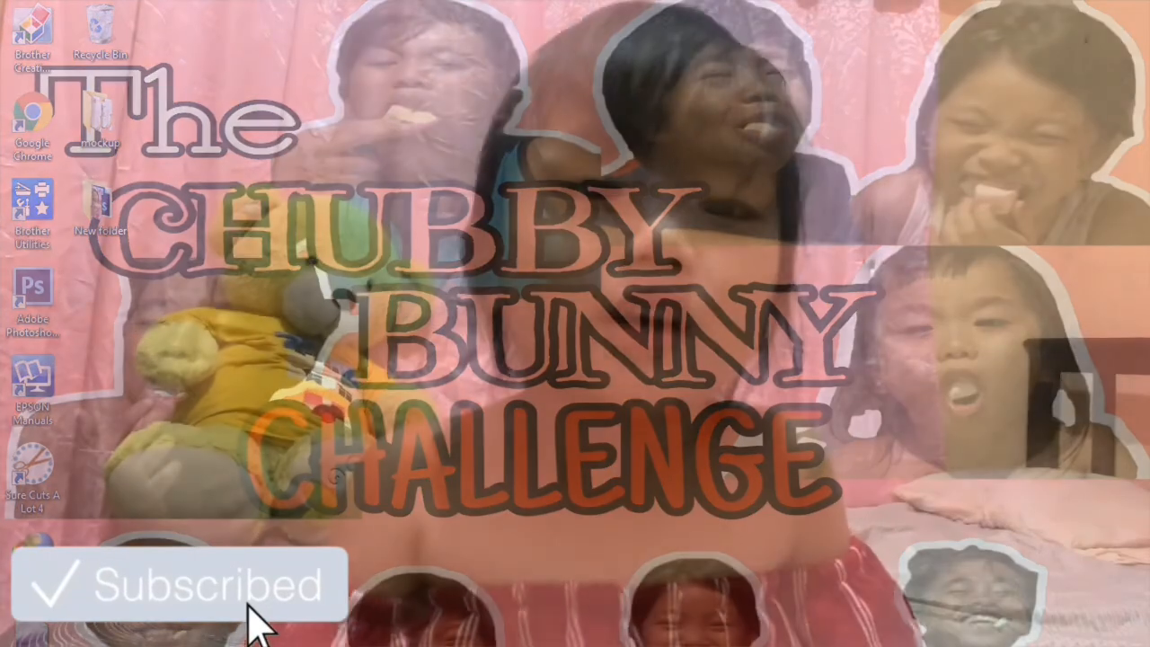